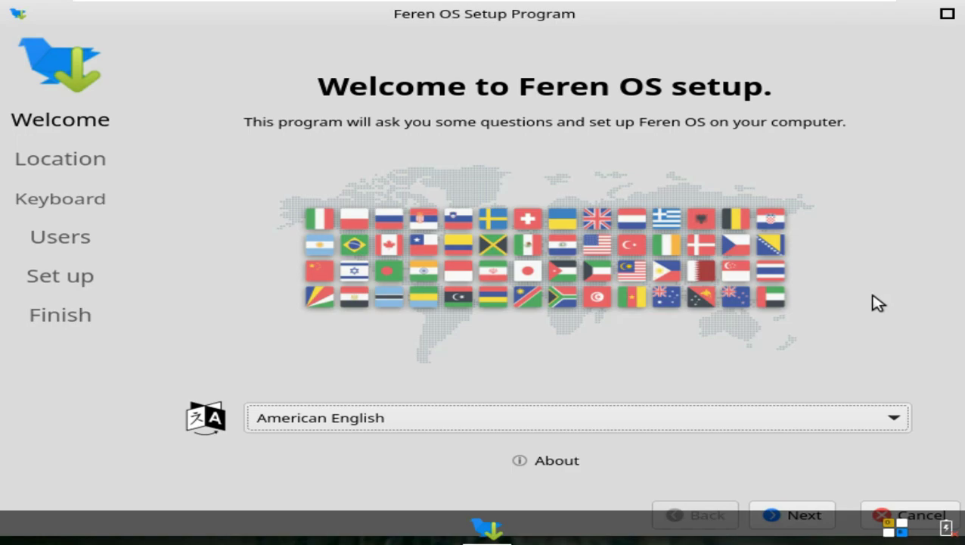
# Keep American English as the installer's interface language
pyautogui.click(853, 417)
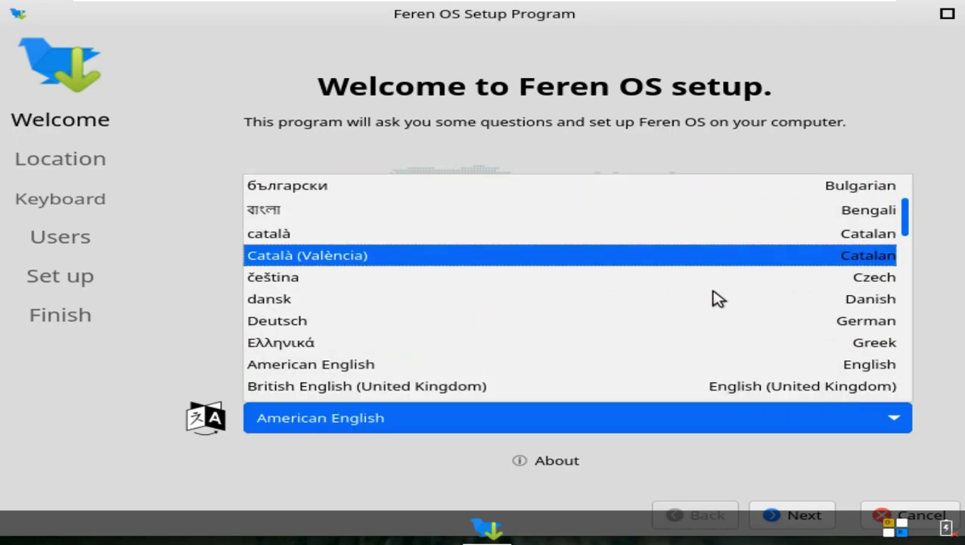
pyautogui.click(208, 284)
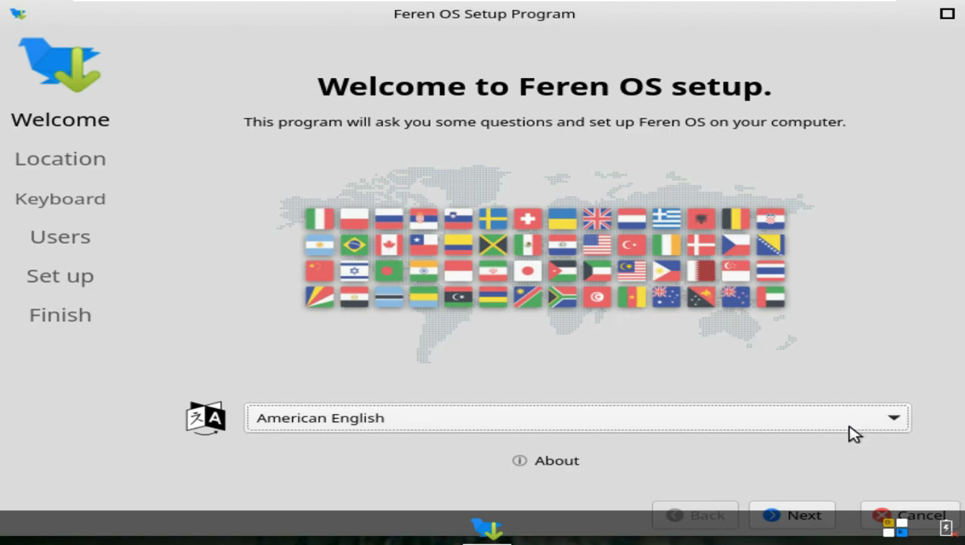
pyautogui.click(809, 512)
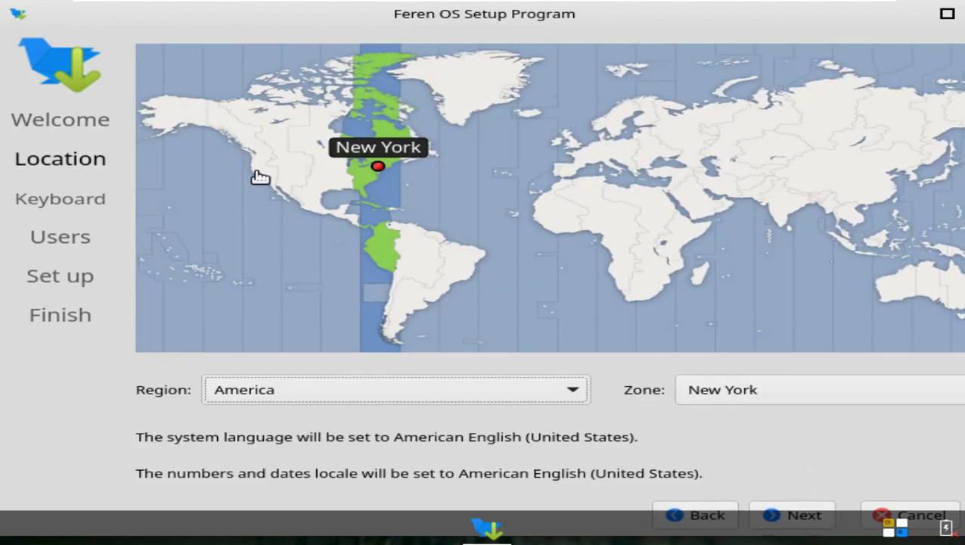
# Set the timezone to Los Angeles after trying Adelaide, Eucla, Lindeman and Perth
pyautogui.click(260, 176)
pyautogui.click(578, 392)
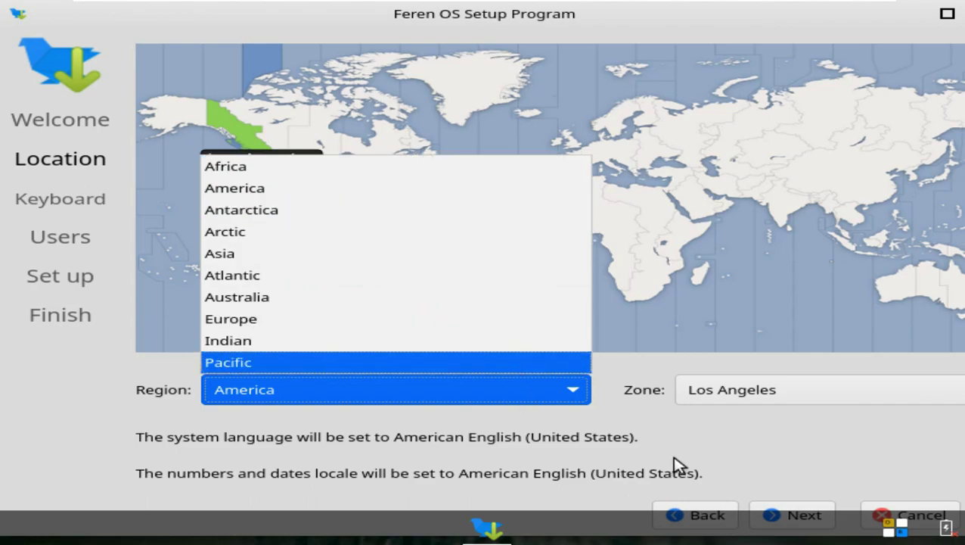
pyautogui.click(638, 461)
pyautogui.click(930, 303)
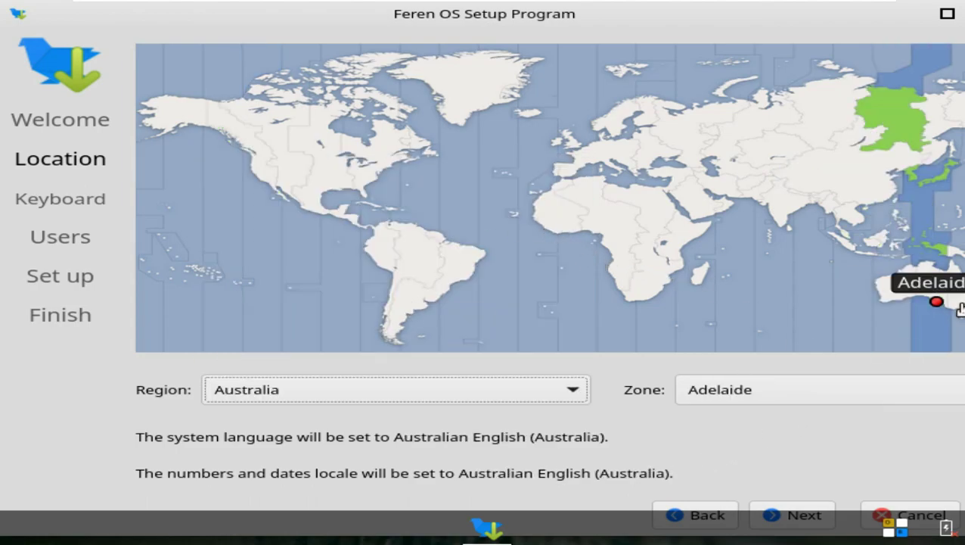
pyautogui.click(903, 322)
pyautogui.click(959, 304)
pyautogui.click(864, 315)
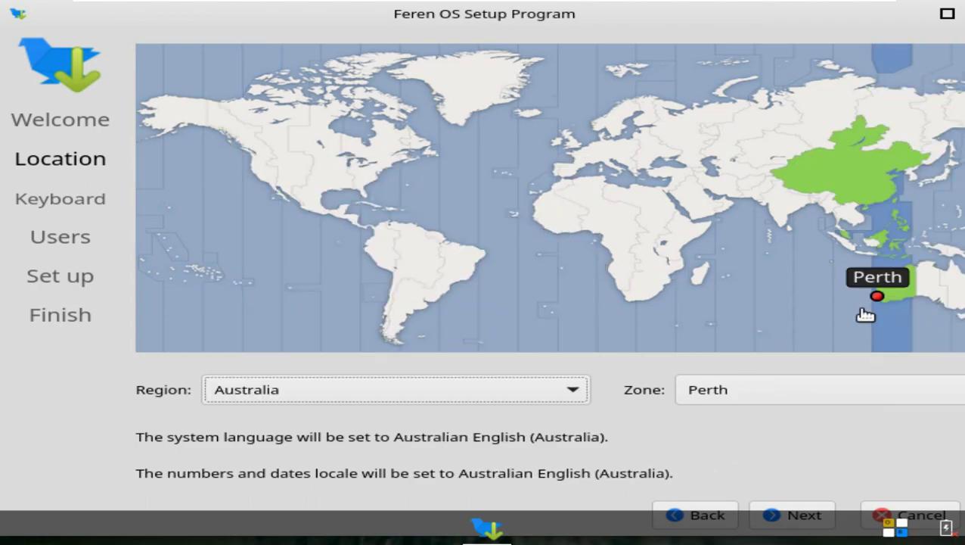
pyautogui.click(261, 181)
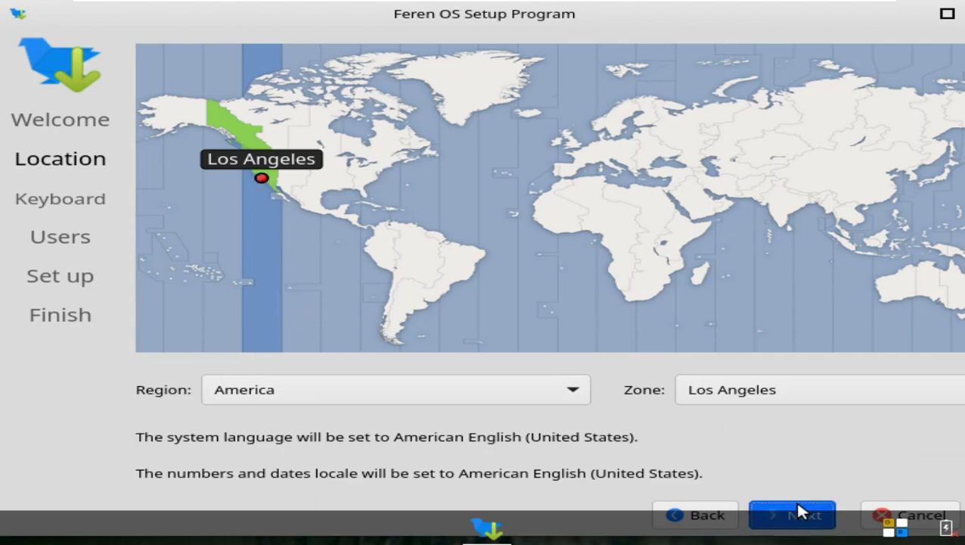
pyautogui.click(800, 512)
# Keep the Generic 105-key PC (intl.) model with the English (US) Default layout
pyautogui.click(880, 253)
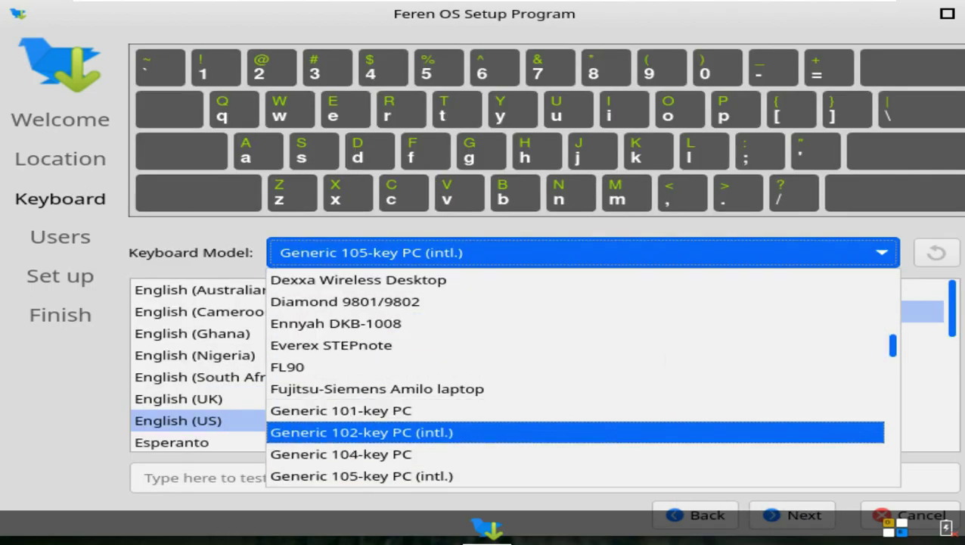
pyautogui.scroll(-5, 665, 453)
pyautogui.scroll(-3, 663, 478)
pyautogui.click(95, 364)
pyautogui.moveTo(530, 334)
pyautogui.mouseDown()
pyautogui.moveTo(529, 416)
pyautogui.moveTo(528, 338)
pyautogui.mouseUp()
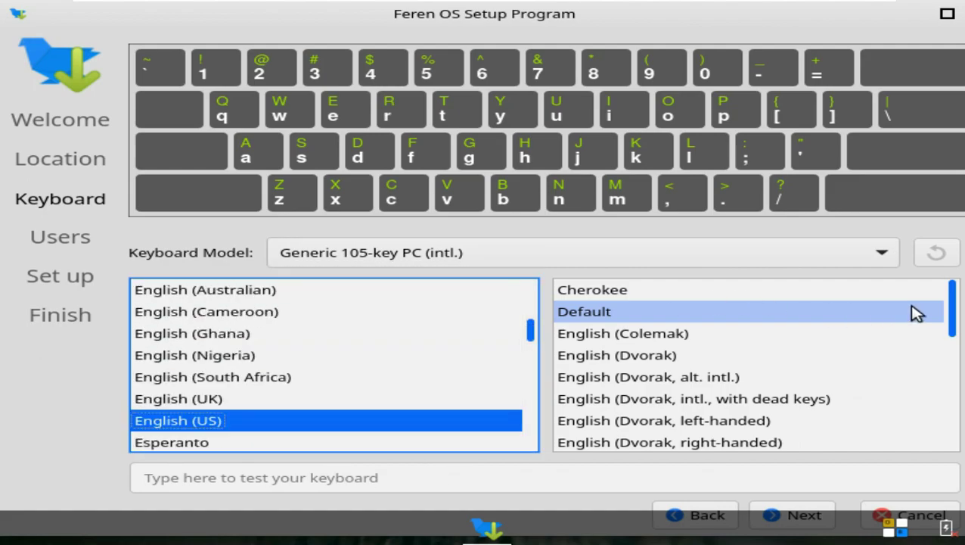
pyautogui.click(953, 325)
pyautogui.moveTo(956, 332); pyautogui.dragTo(954, 276)
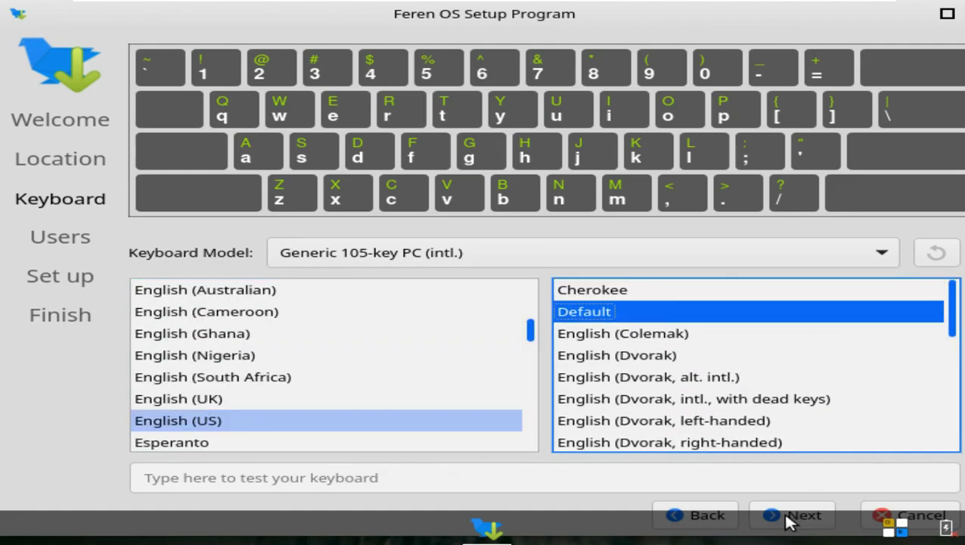
pyautogui.click(790, 514)
pyautogui.click(201, 311)
# Enter 'runboxing' as the full name and remove the -vmwarevirtualplatform suffix from the computer name
pyautogui.click(156, 88)
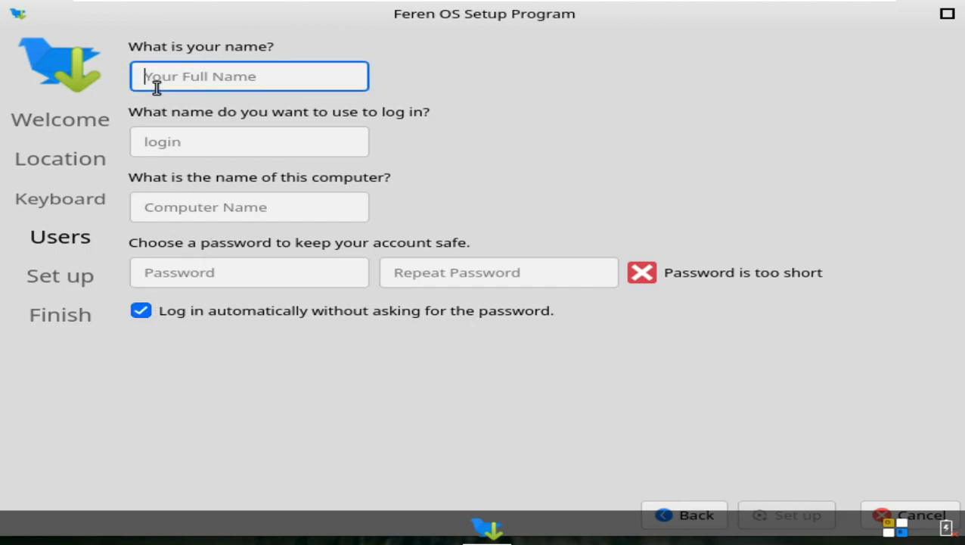
pyautogui.write('runboxing')
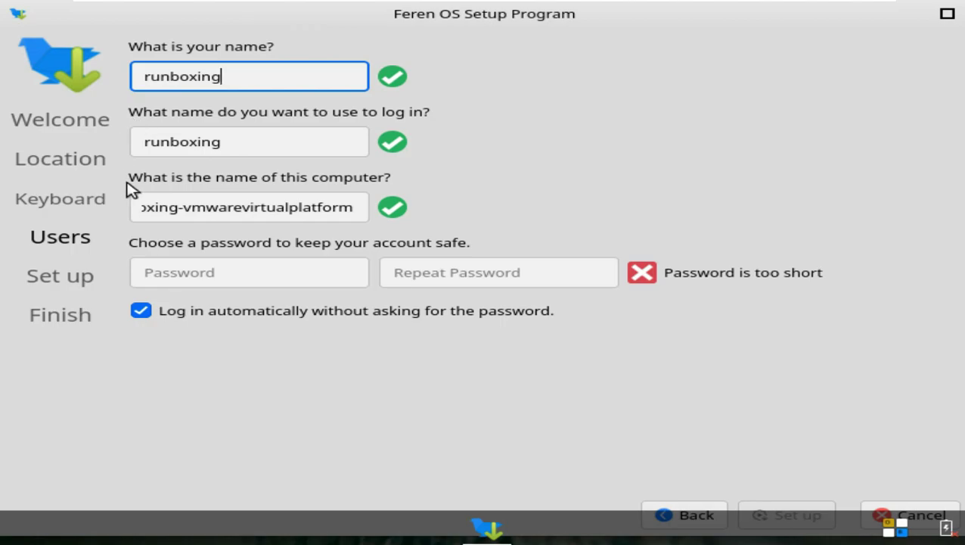
pyautogui.click(172, 206)
pyautogui.click(266, 210)
pyautogui.moveTo(180, 210); pyautogui.dragTo(386, 208)
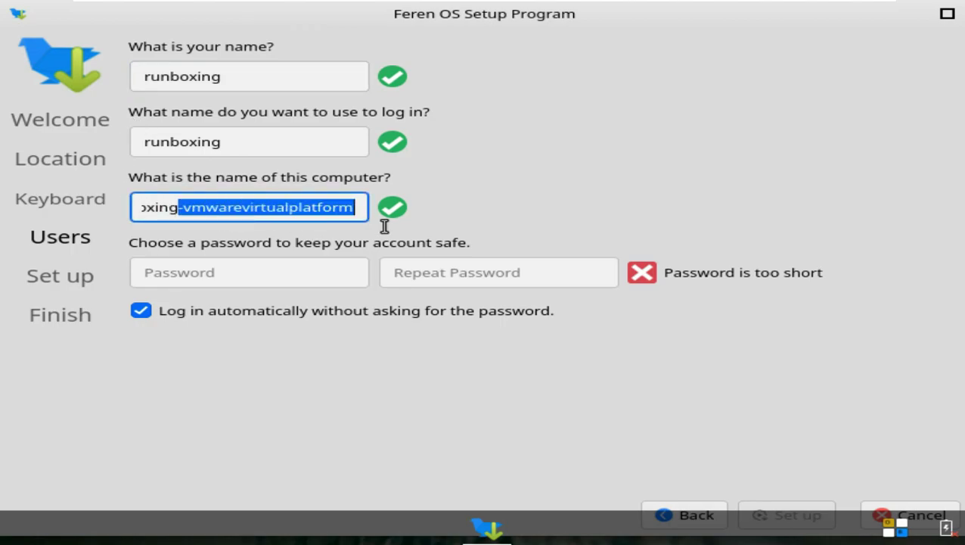
pyautogui.press('BackSpace')
# Enter and repeat the account password, then start installing Feren OS
pyautogui.click(310, 270)
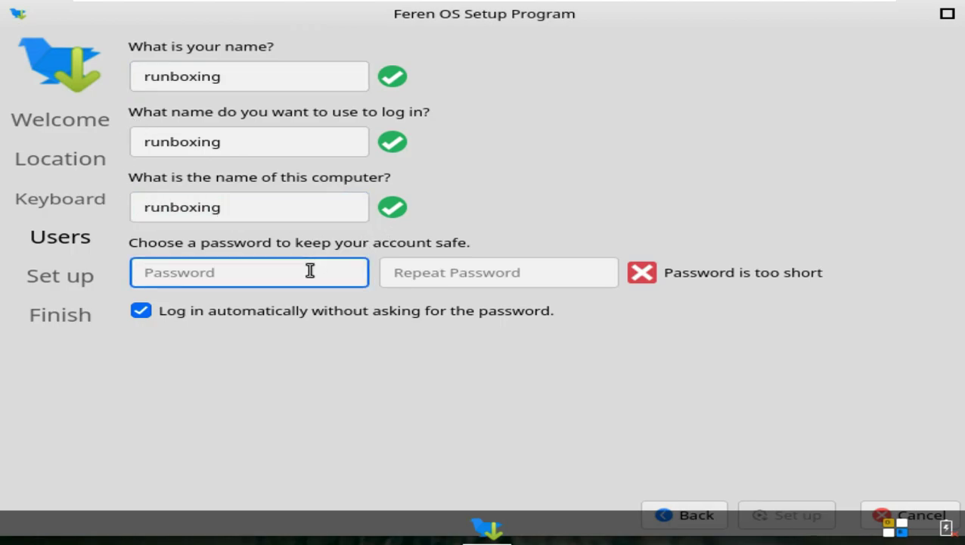
pyautogui.write('12345')
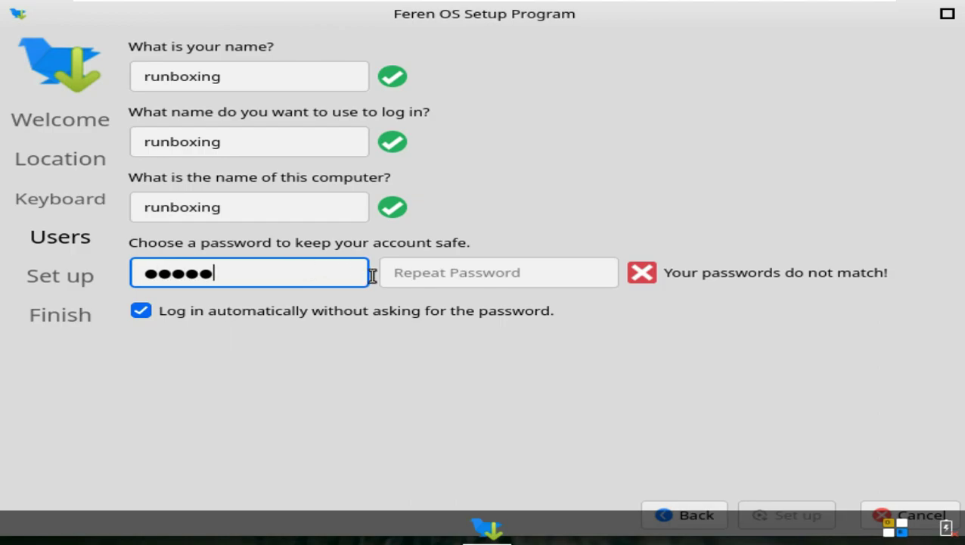
pyautogui.click(427, 274)
pyautogui.write('12345')
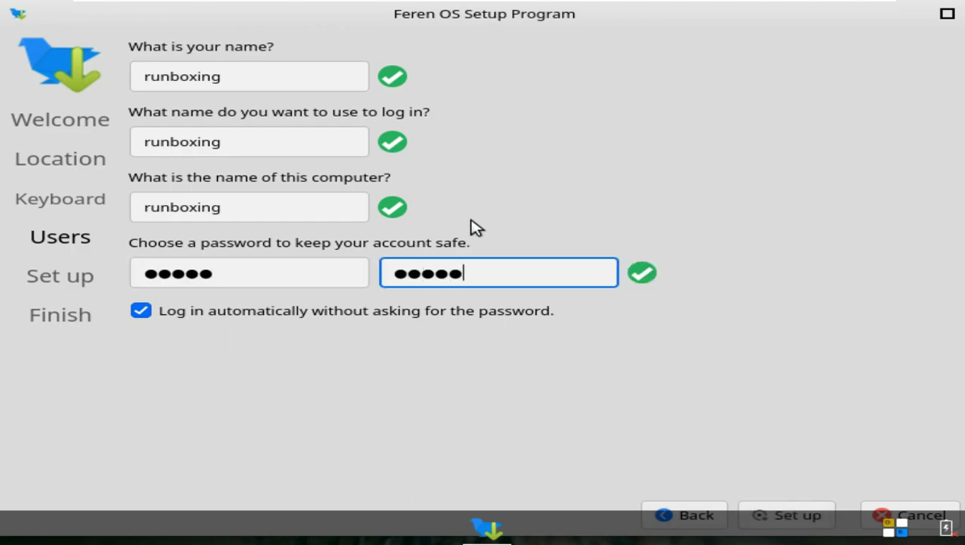
pyautogui.click(800, 511)
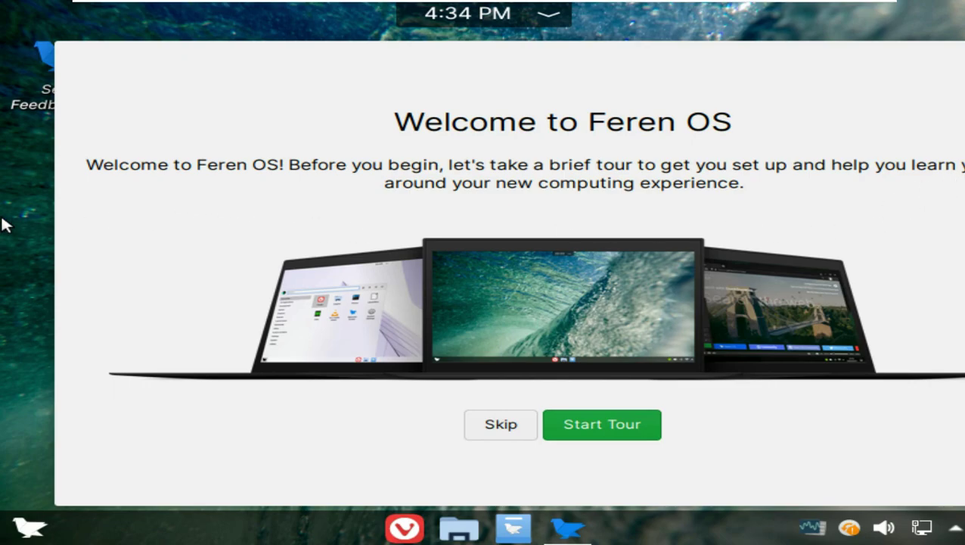
# Install the VMware VM Tools from the tour, authorizing with the account password, and unstretch the VM display
pyautogui.click(595, 426)
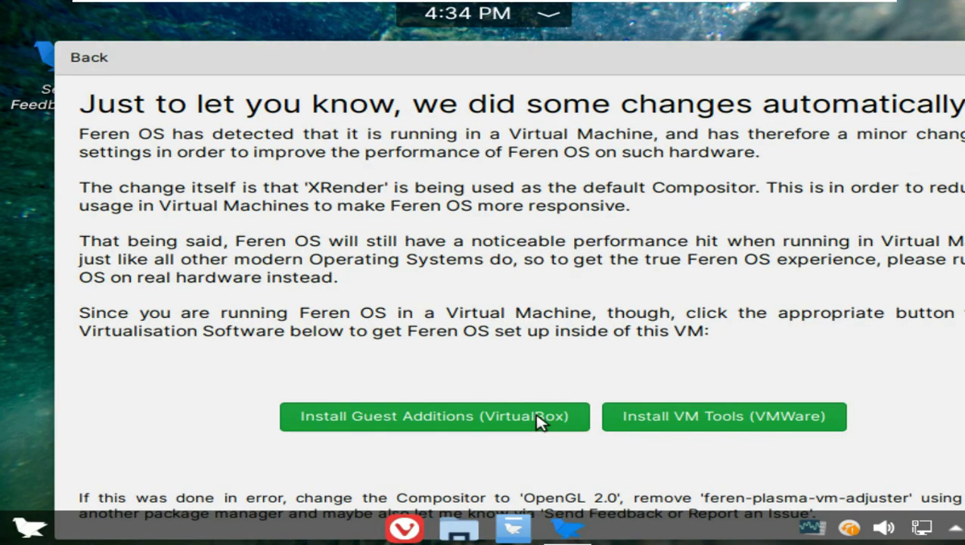
pyautogui.click(681, 417)
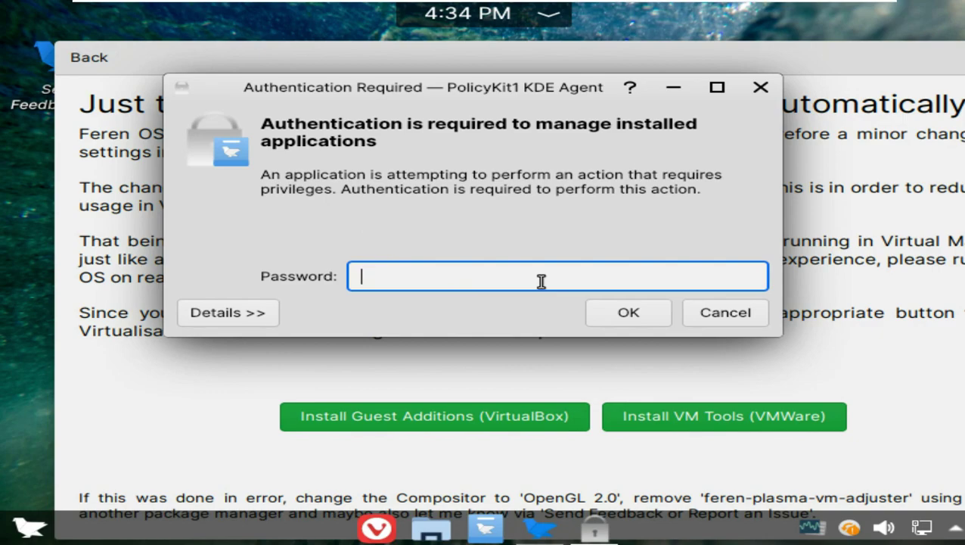
pyautogui.write('12345')
pyautogui.click(752, 276)
pyautogui.click(630, 321)
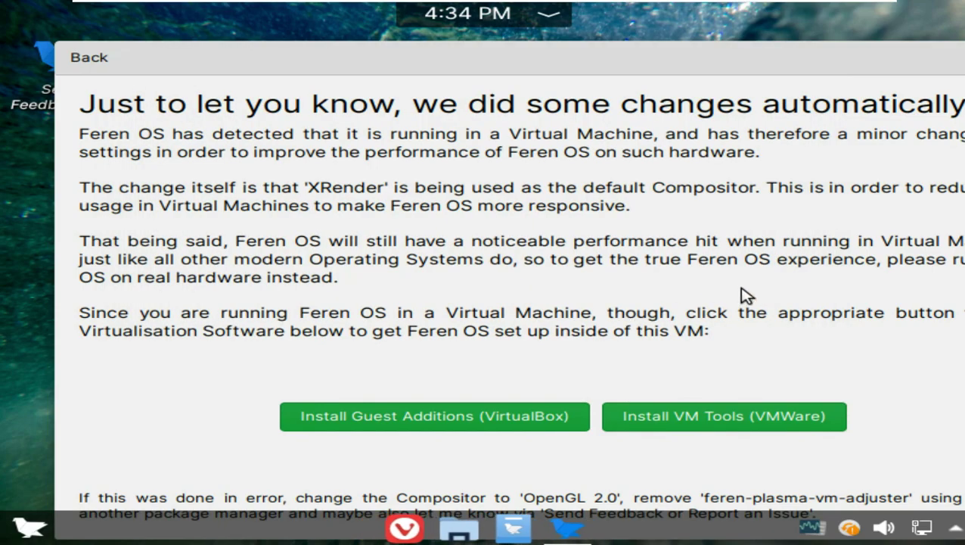
pyautogui.click(559, 9)
pyautogui.click(578, 42)
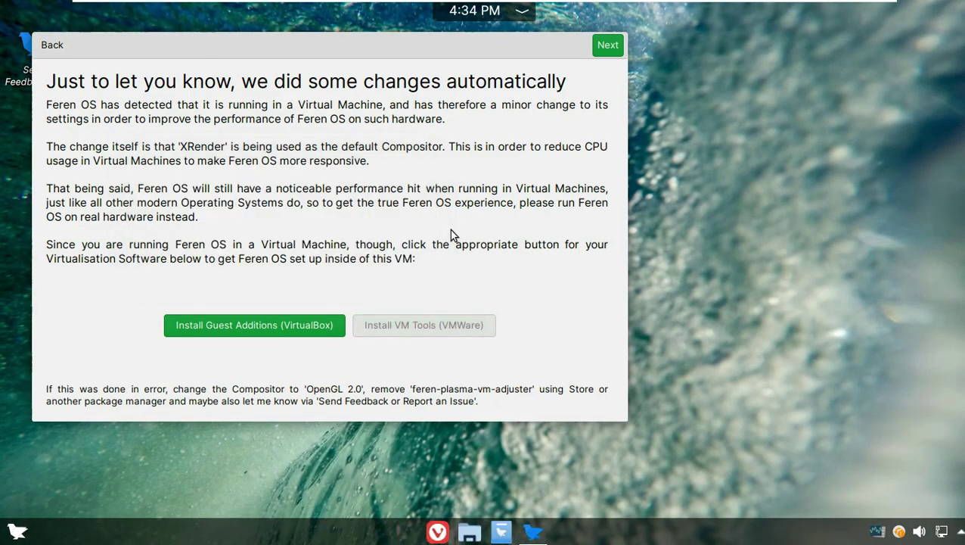
# Page past file transfer and codecs, keeping the Feren OS Default layout over Tablet Mode
pyautogui.moveTo(432, 44); pyautogui.dragTo(554, 51)
pyautogui.click(729, 54)
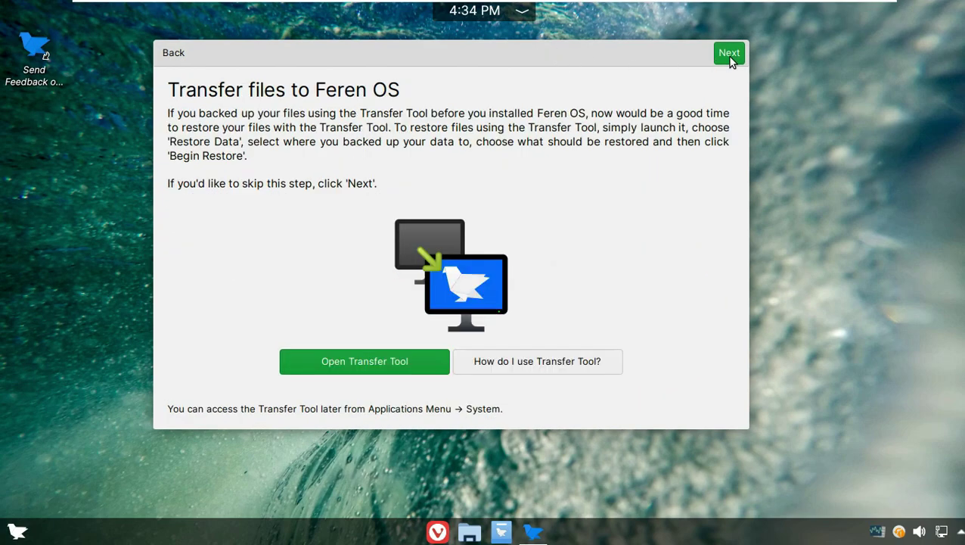
pyautogui.click(727, 56)
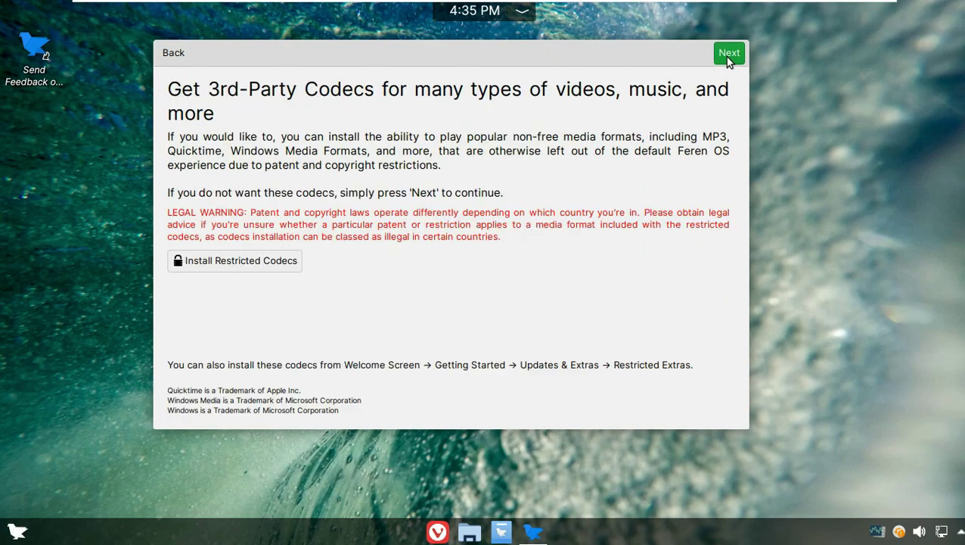
pyautogui.click(726, 54)
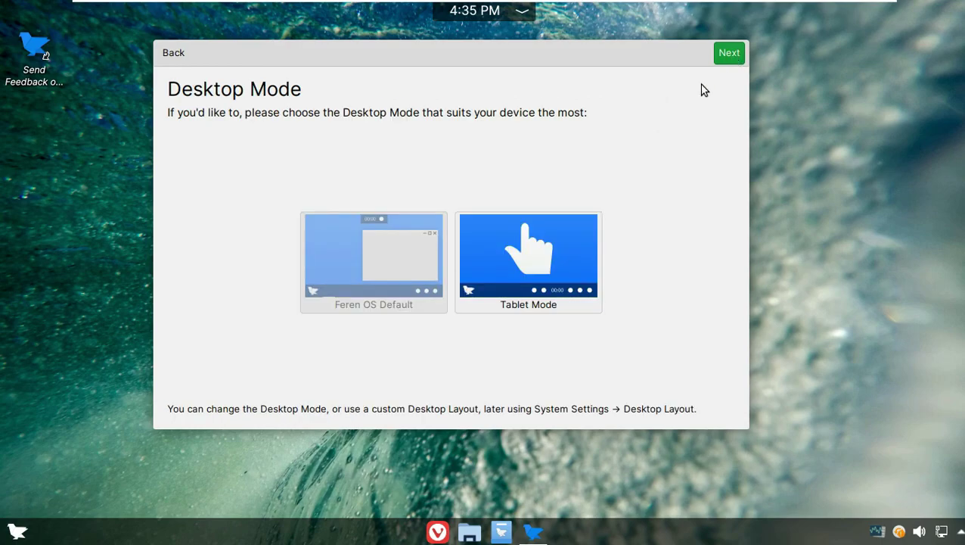
pyautogui.click(508, 248)
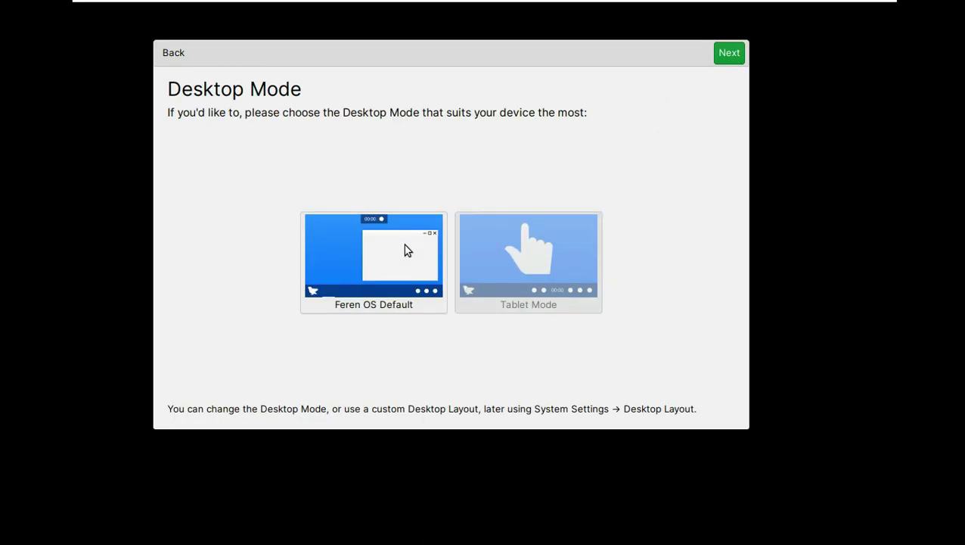
pyautogui.click(403, 243)
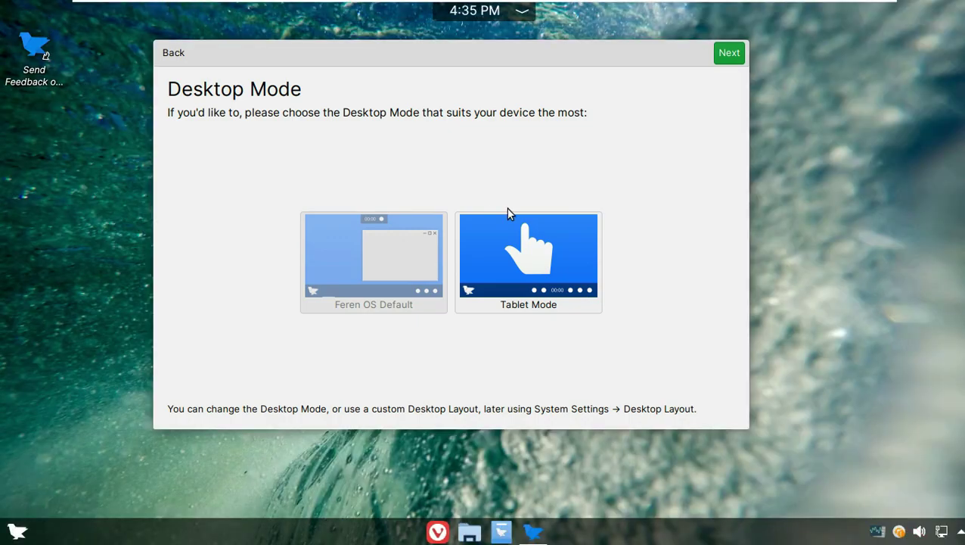
# Advance through the menu, window, tray and Store lessons and apply the Light theme
pyautogui.click(730, 53)
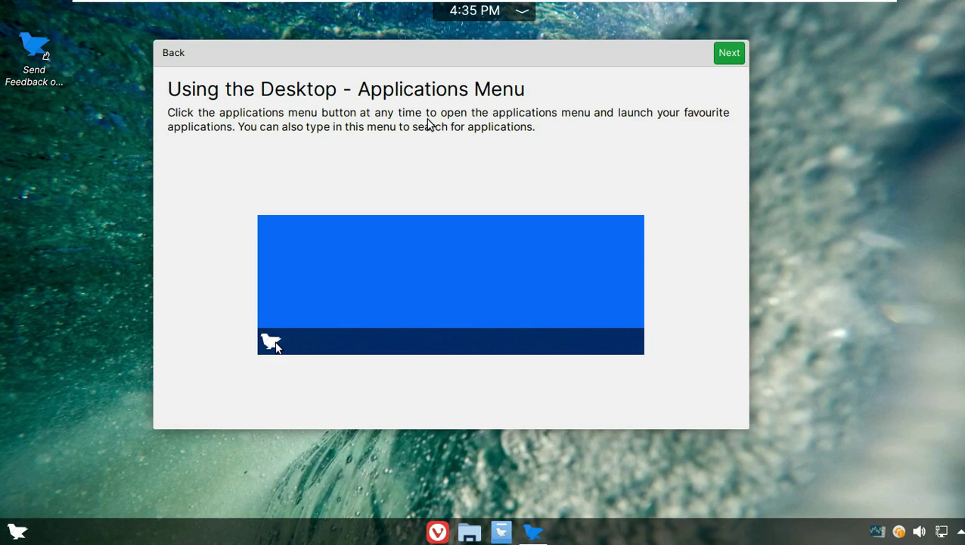
pyautogui.click(730, 54)
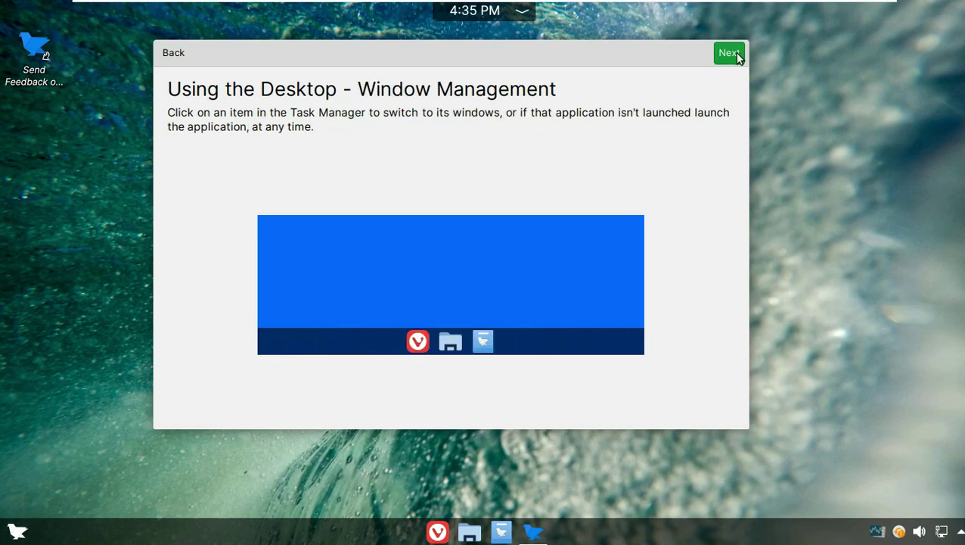
pyautogui.click(731, 55)
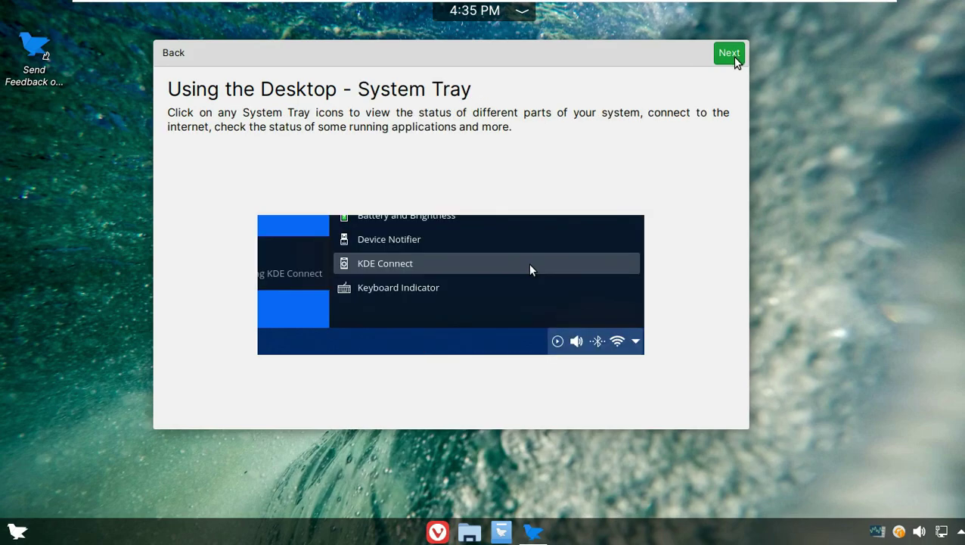
pyautogui.click(731, 54)
pyautogui.click(731, 55)
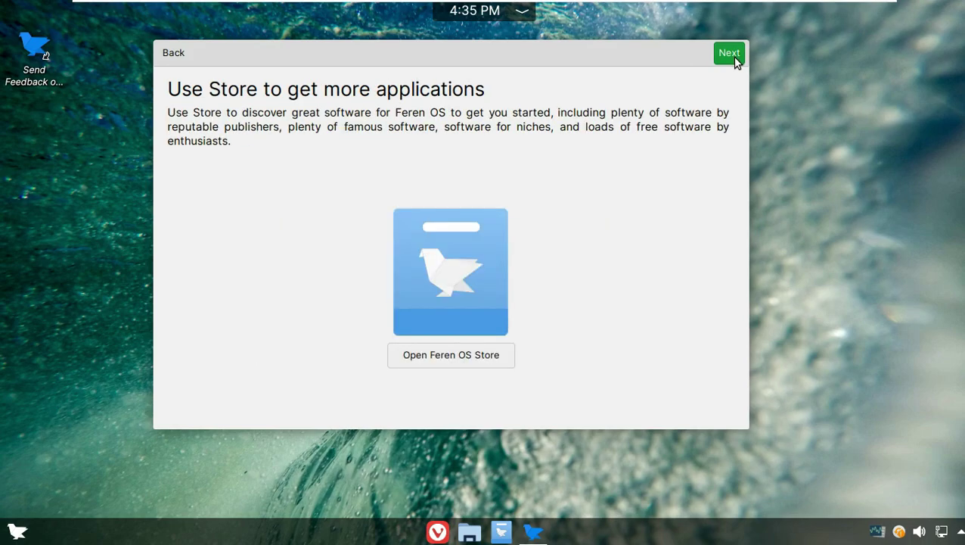
pyautogui.click(730, 55)
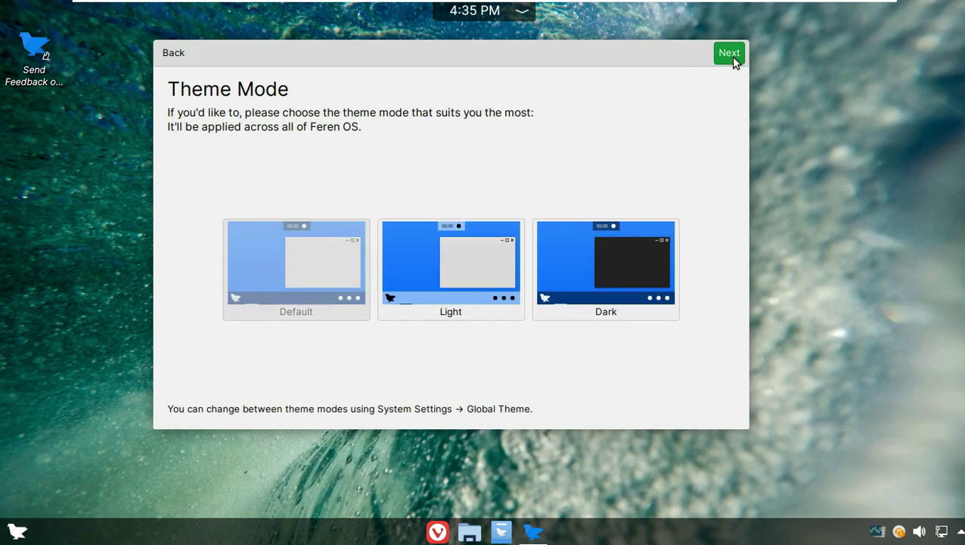
pyautogui.click(492, 269)
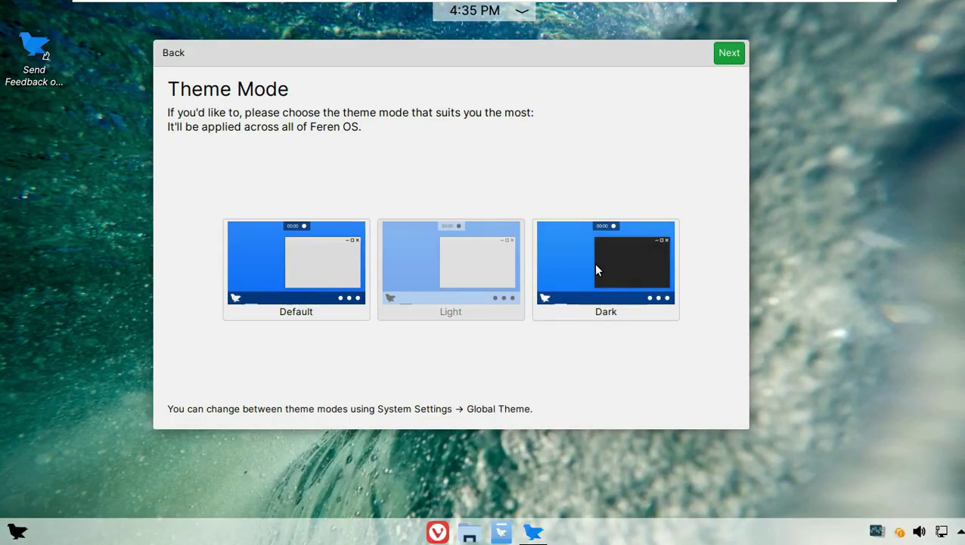
pyautogui.click(596, 270)
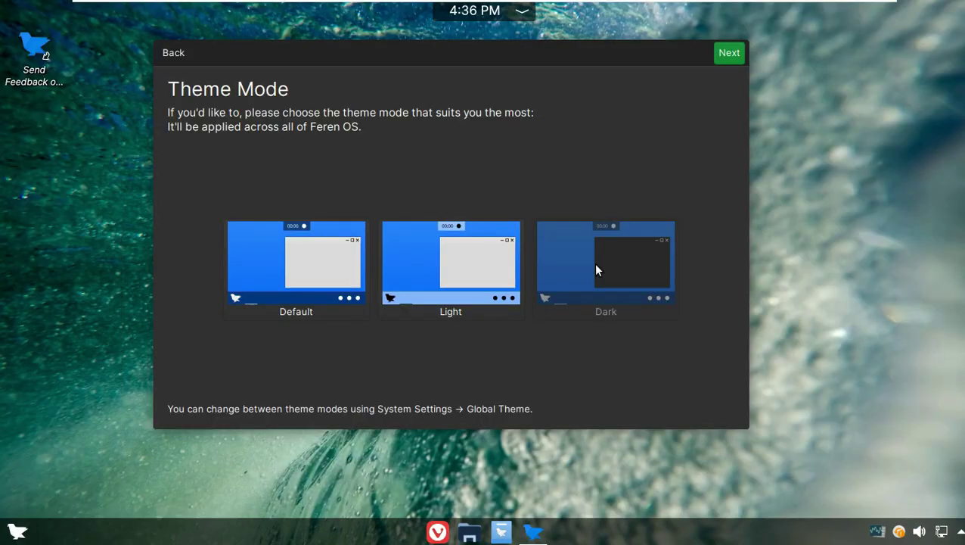
pyautogui.click(428, 268)
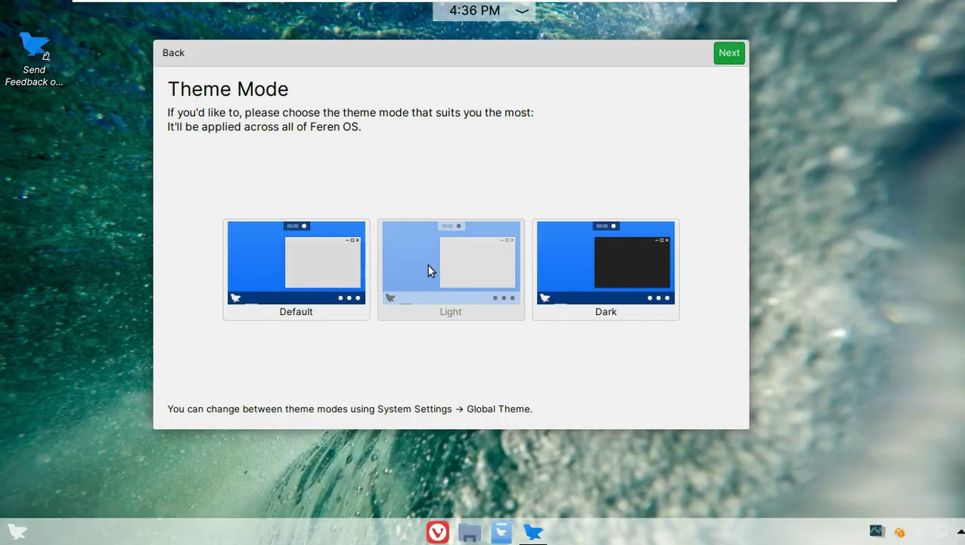
# Choose orange as the accent colour and advance to All Done to close the tour
pyautogui.click(728, 54)
pyautogui.click(452, 234)
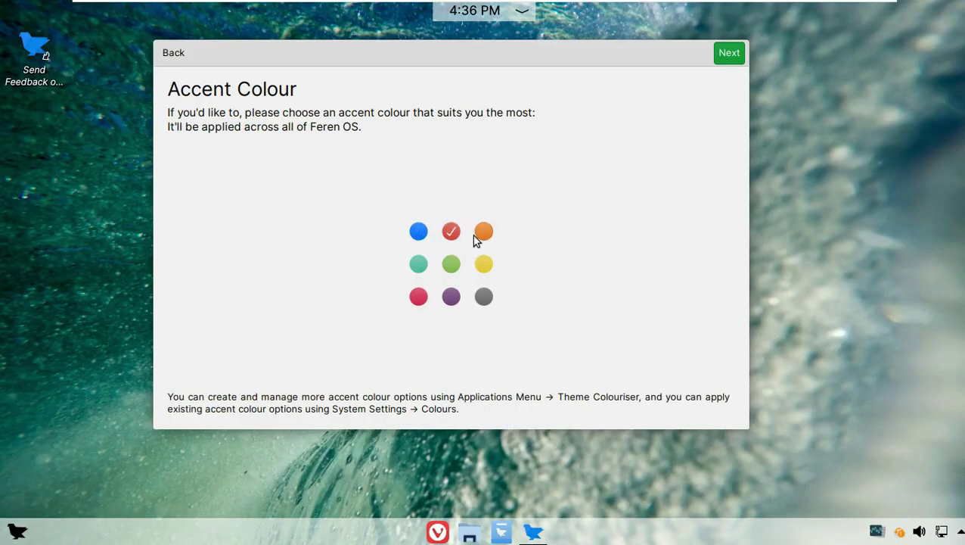
pyautogui.click(482, 233)
pyautogui.click(726, 60)
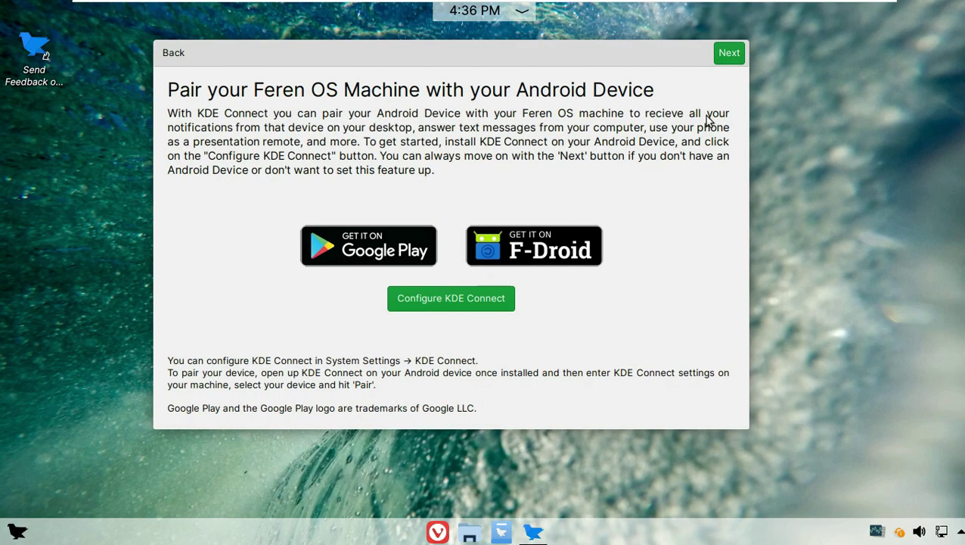
pyautogui.click(720, 57)
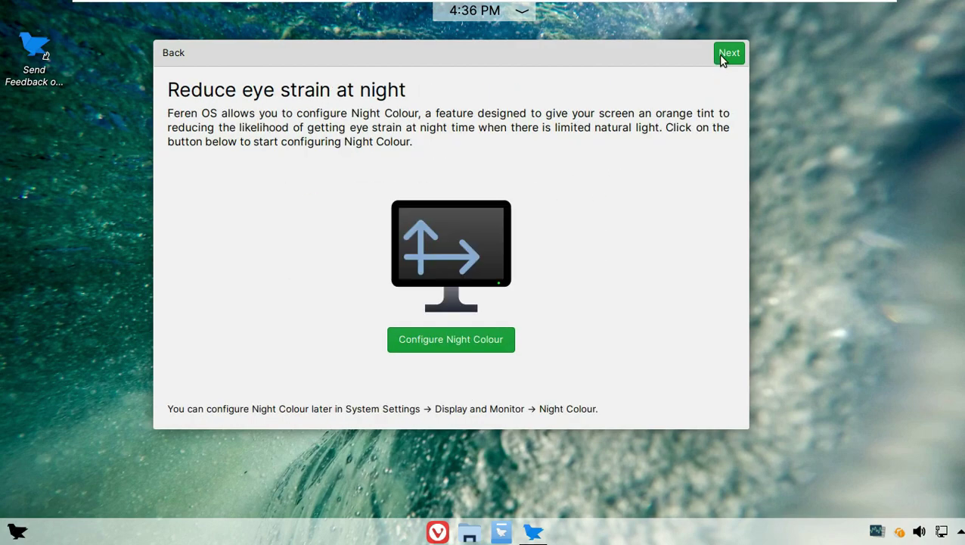
pyautogui.click(725, 56)
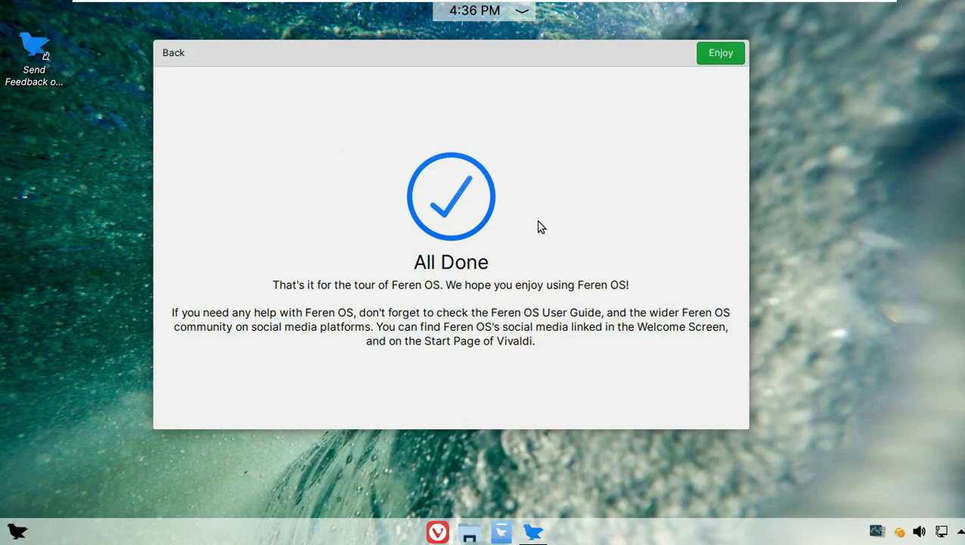
pyautogui.click(725, 57)
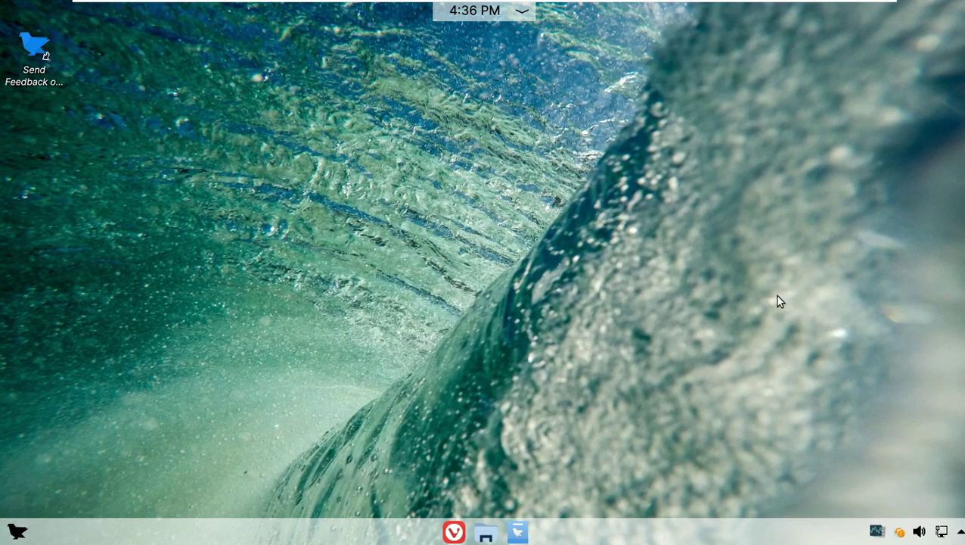
# Check the tray's notifications panel and the wired network connection details
pyautogui.click(959, 531)
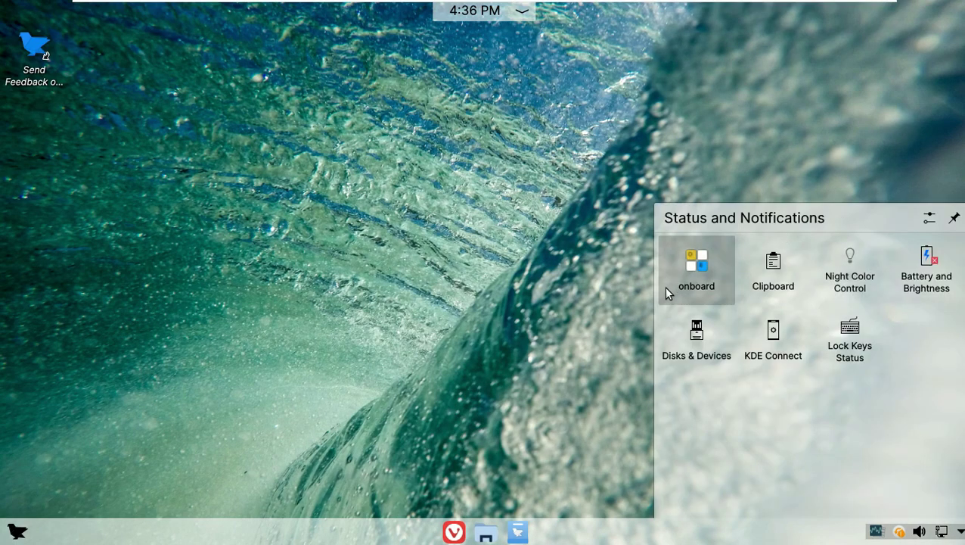
pyautogui.press('Escape')
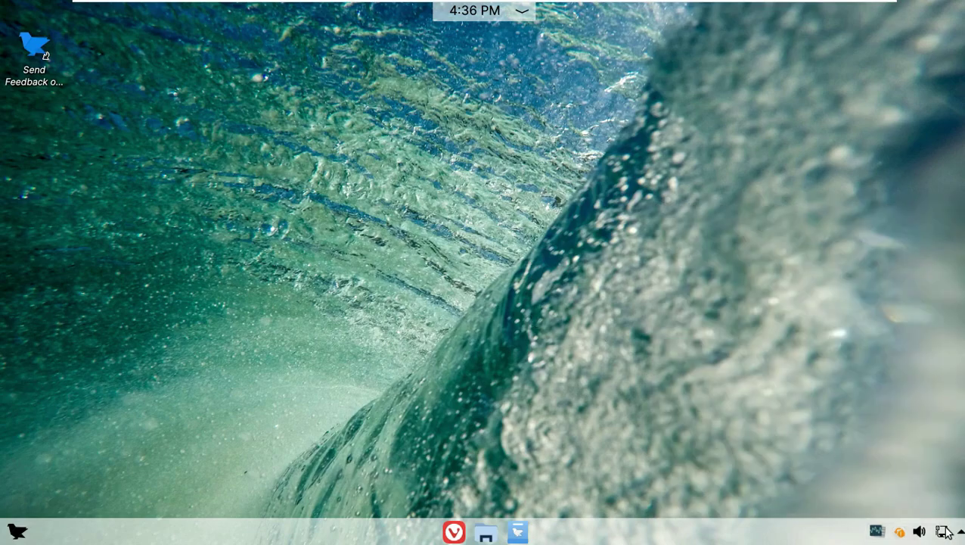
pyautogui.click(944, 530)
pyautogui.click(950, 281)
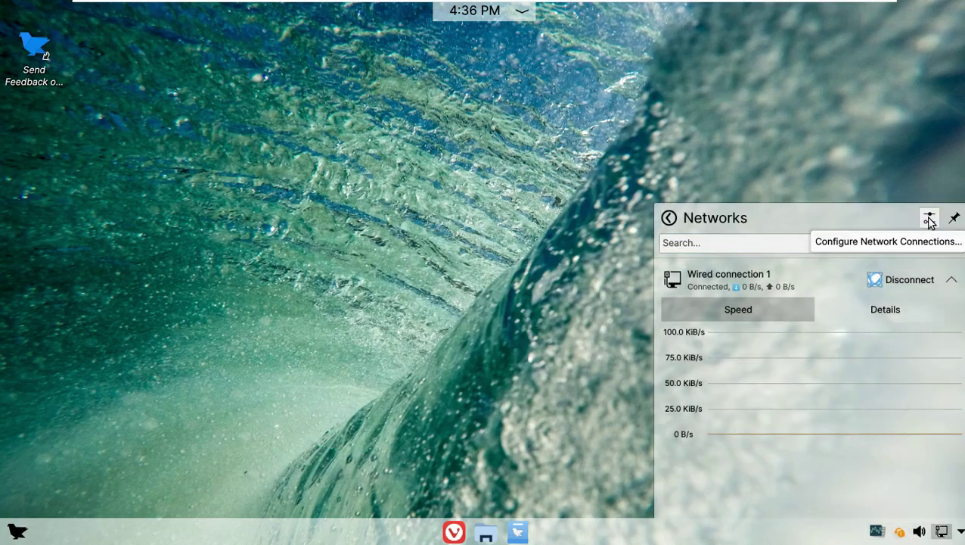
pyautogui.click(942, 531)
# Raise the Analog Output and Microphone volumes to 100%
pyautogui.click(919, 531)
pyautogui.moveTo(860, 290); pyautogui.dragTo(947, 304)
pyautogui.moveTo(788, 335); pyautogui.dragTo(927, 351)
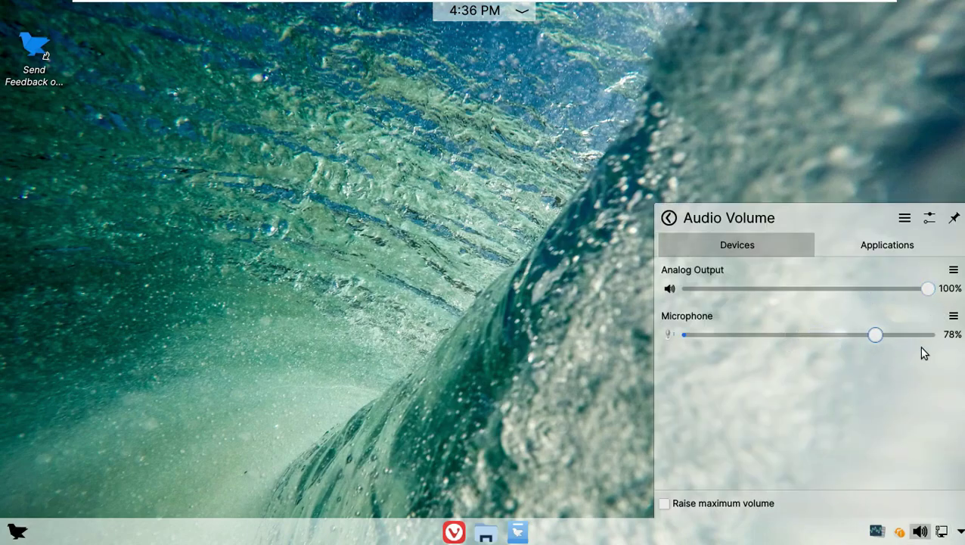
pyautogui.click(893, 249)
pyautogui.click(522, 257)
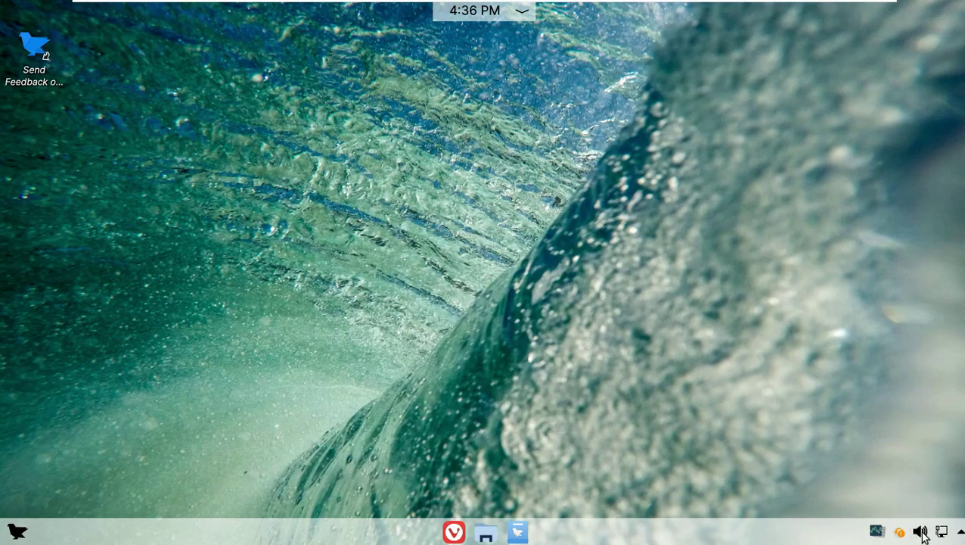
# Browse the launcher categories to System and start System Monitor
pyautogui.click(15, 533)
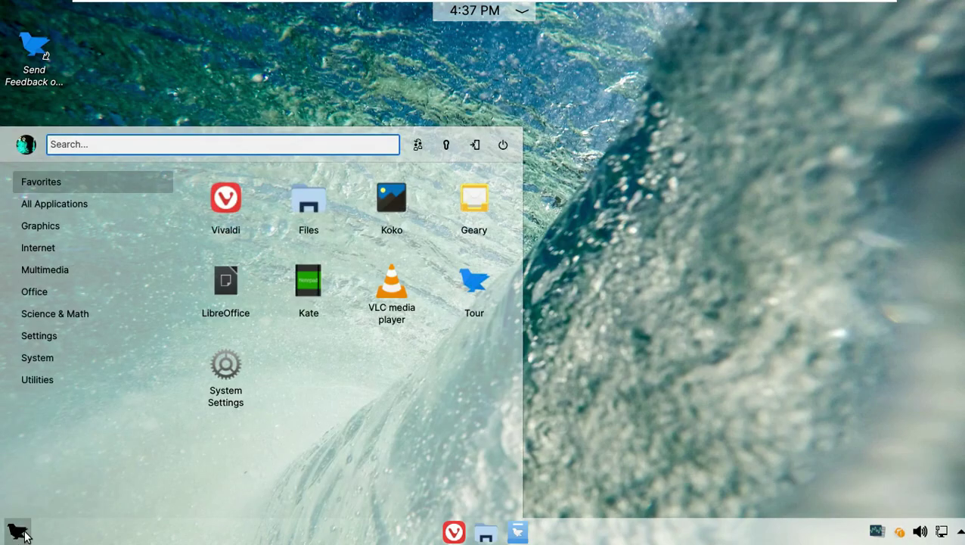
pyautogui.moveTo(95, 219)
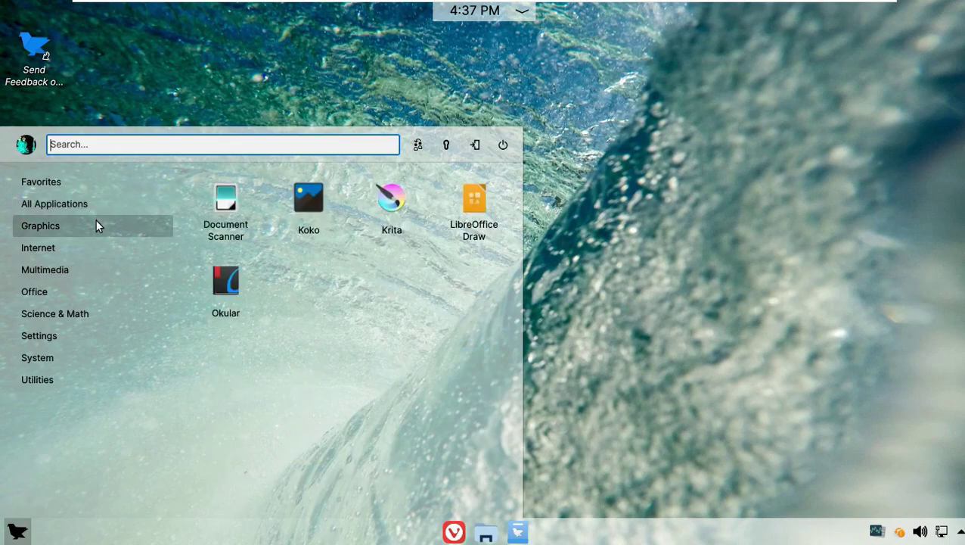
pyautogui.moveTo(96, 257)
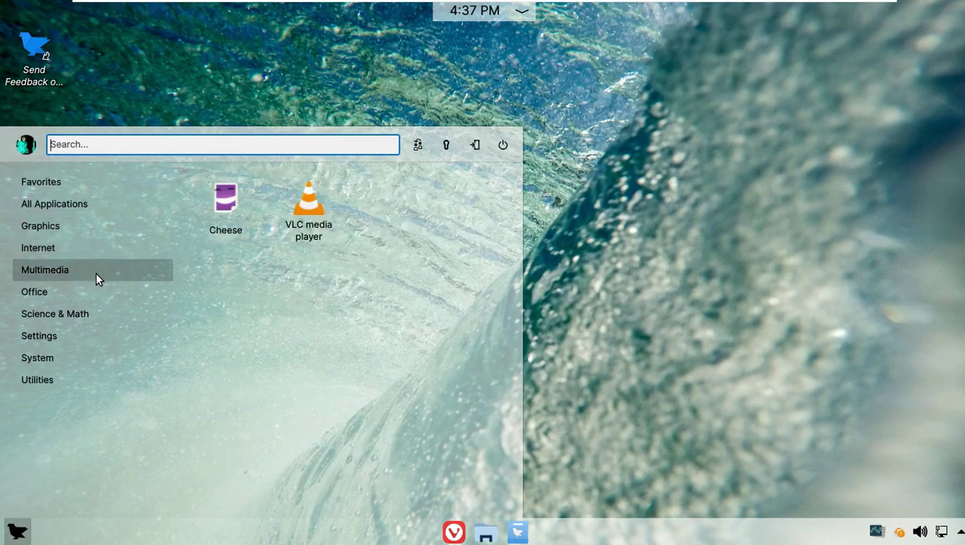
pyautogui.moveTo(93, 295)
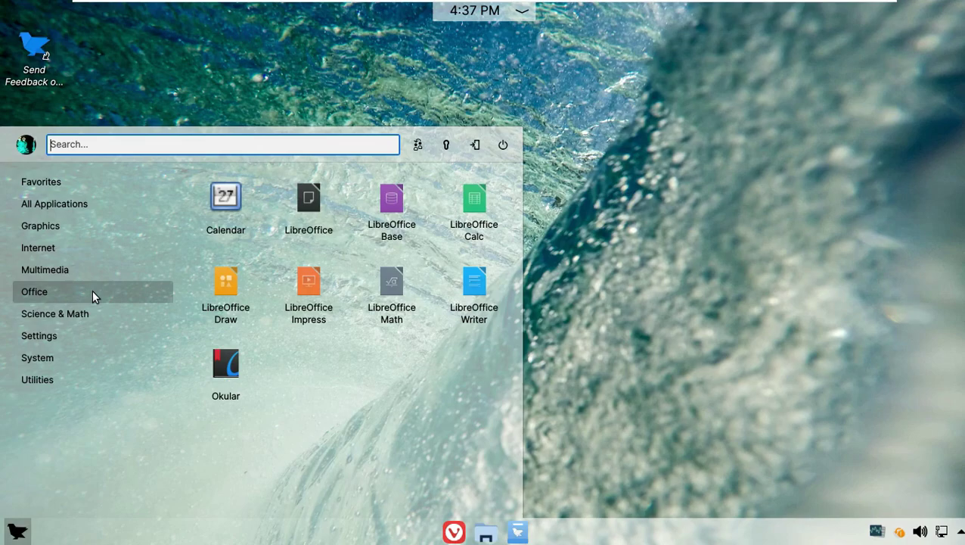
pyautogui.moveTo(85, 339)
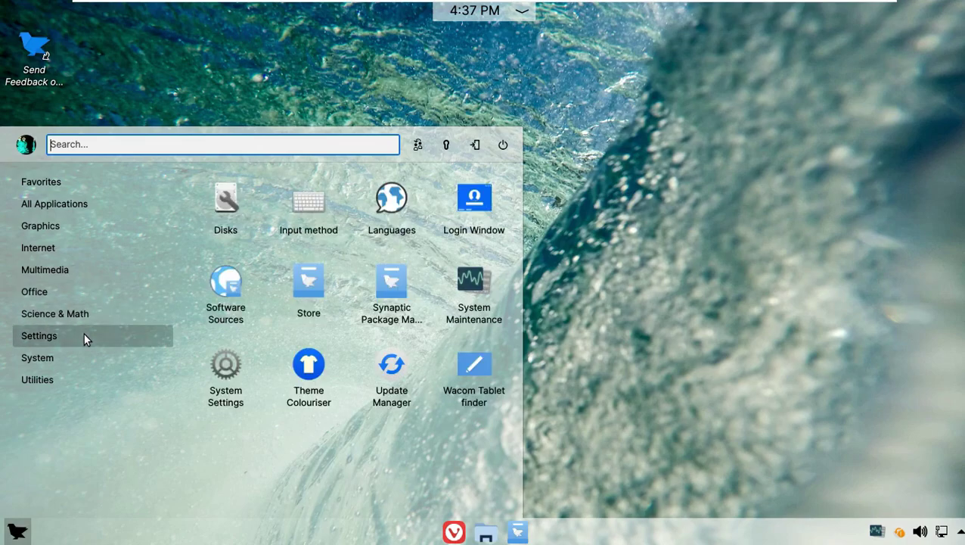
pyautogui.moveTo(84, 359)
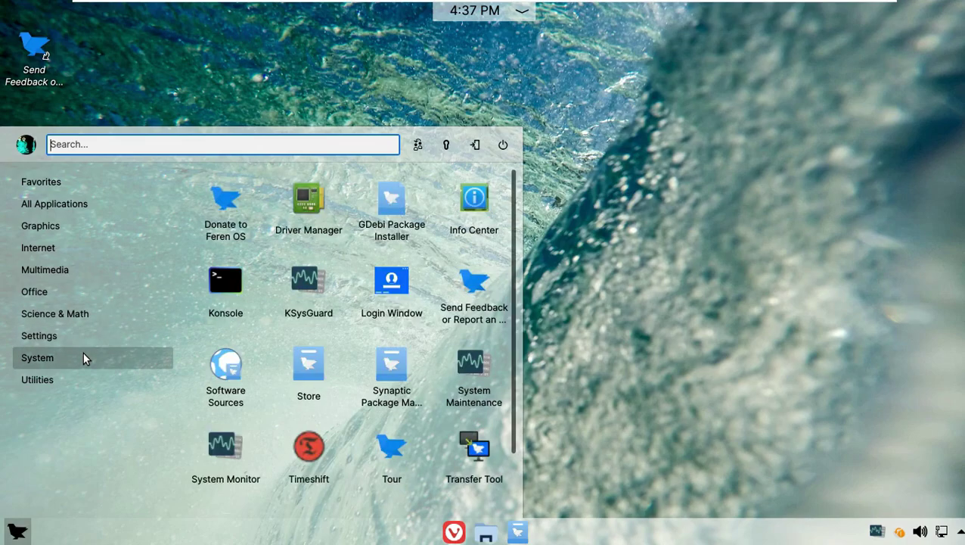
pyautogui.scroll(-1, 317, 362)
pyautogui.moveTo(111, 377)
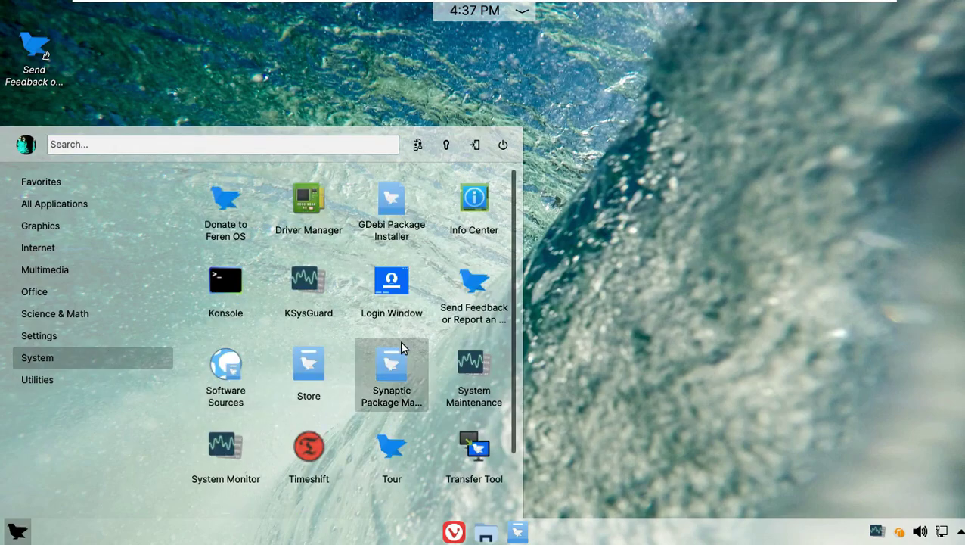
pyautogui.scroll(-1, 401, 344)
pyautogui.click(234, 398)
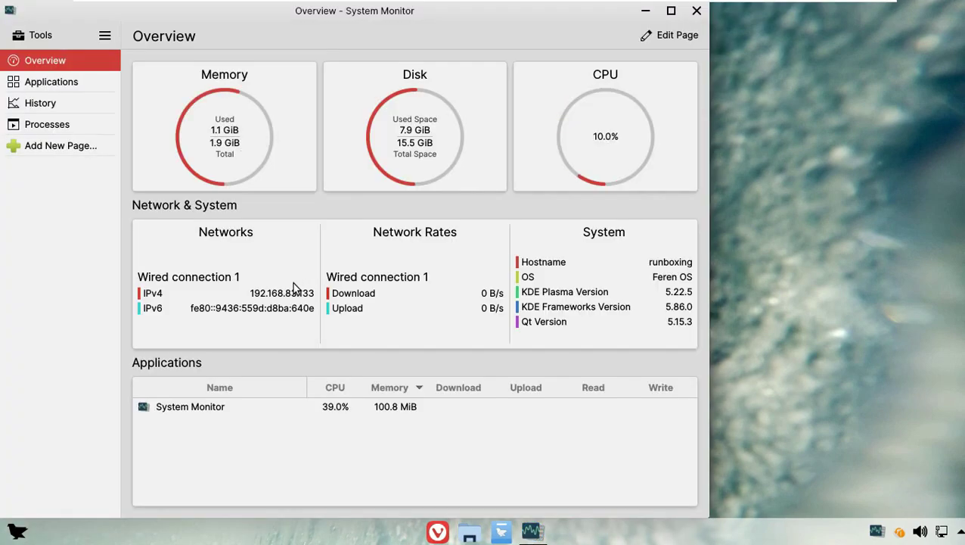
# Maximize System Monitor and view its Applications, History and Processes pages
pyautogui.click(670, 11)
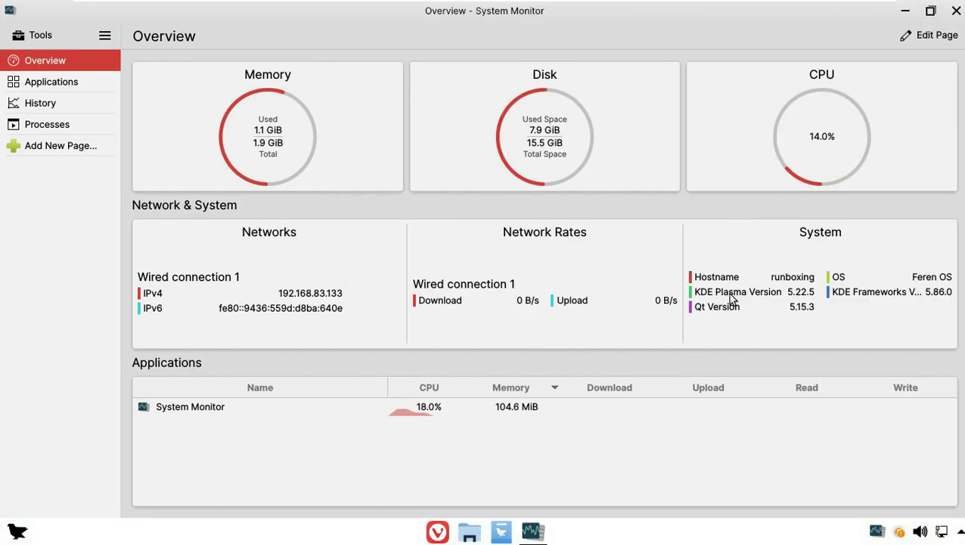
pyautogui.click(79, 89)
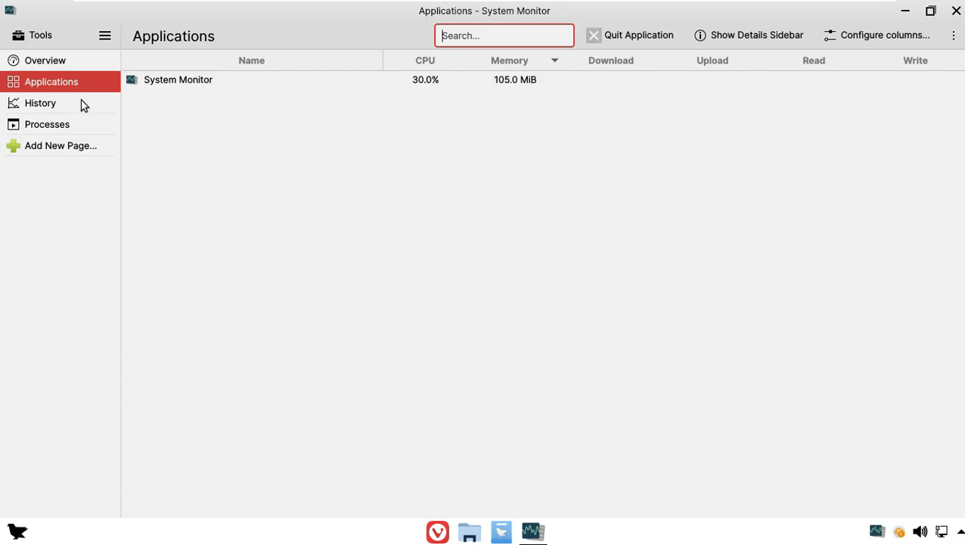
pyautogui.click(83, 104)
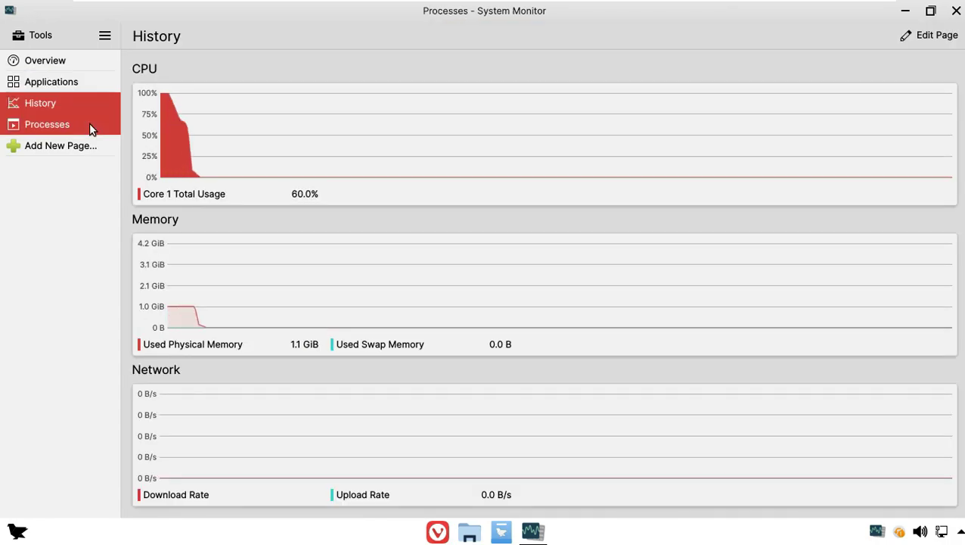
pyautogui.click(89, 124)
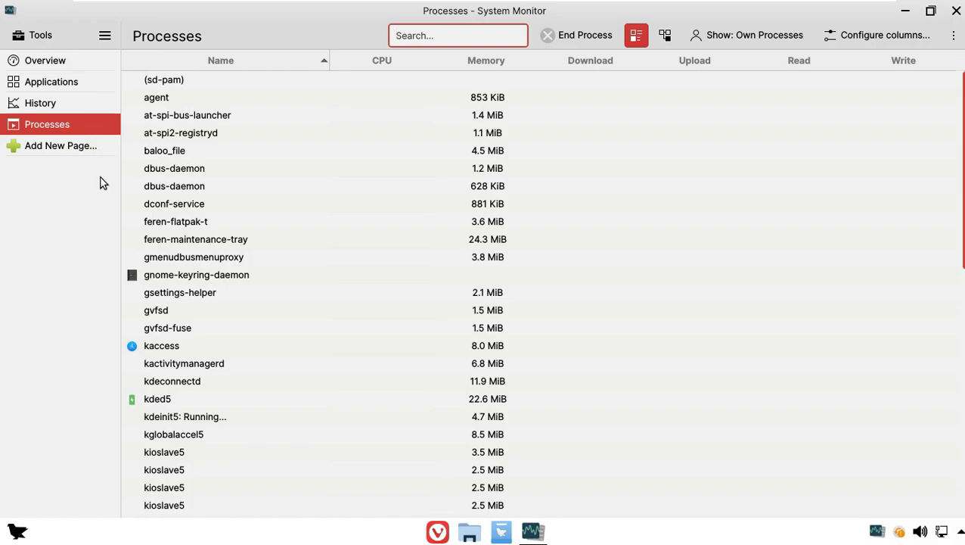
# Cancel adding a new page, return to Overview and view About System Monitor
pyautogui.click(96, 149)
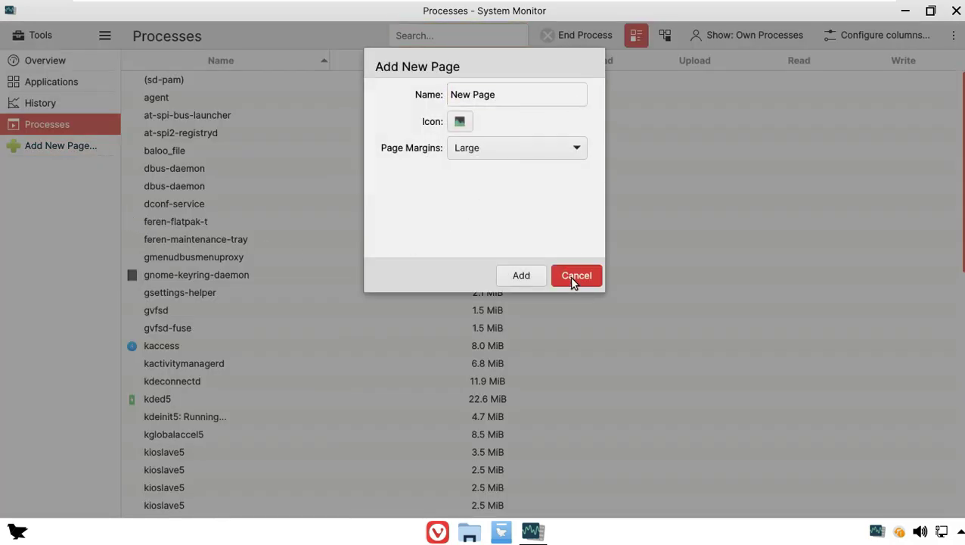
pyautogui.click(573, 278)
pyautogui.click(45, 64)
pyautogui.click(107, 36)
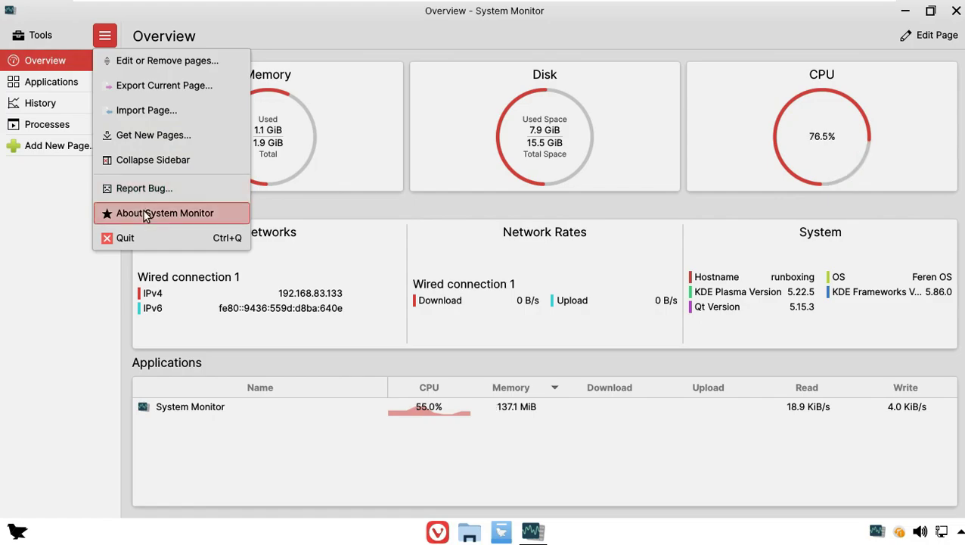
pyautogui.click(146, 213)
pyautogui.click(956, 11)
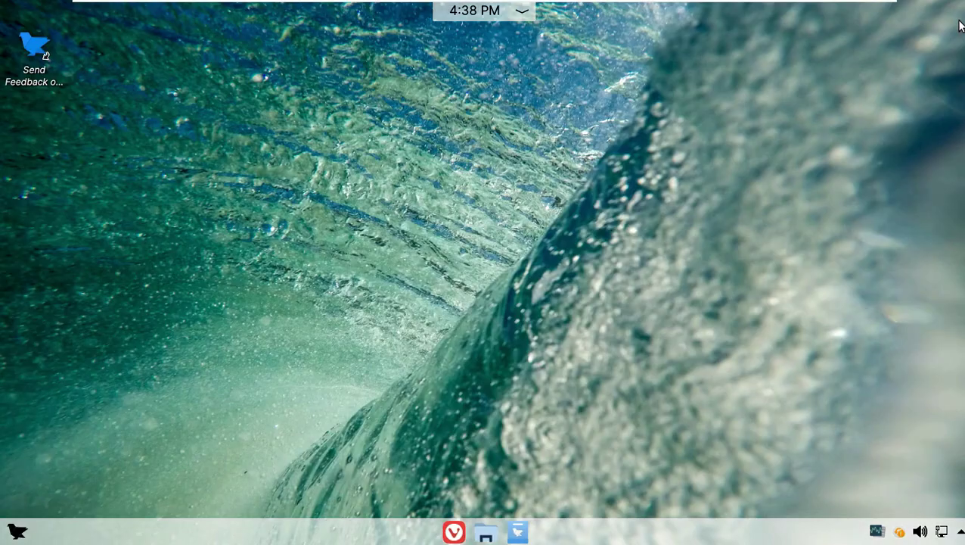
pyautogui.click(527, 18)
pyautogui.click(794, 254)
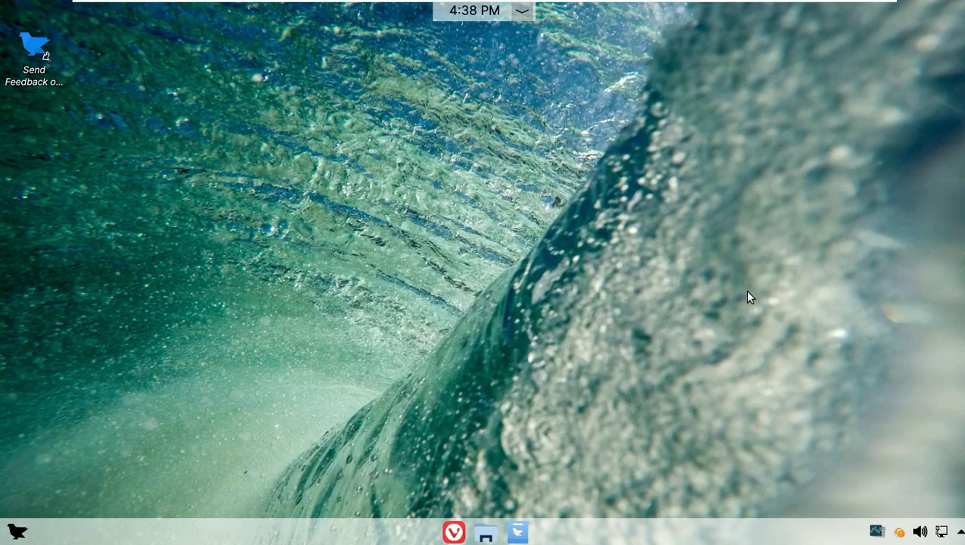
pyautogui.click(484, 532)
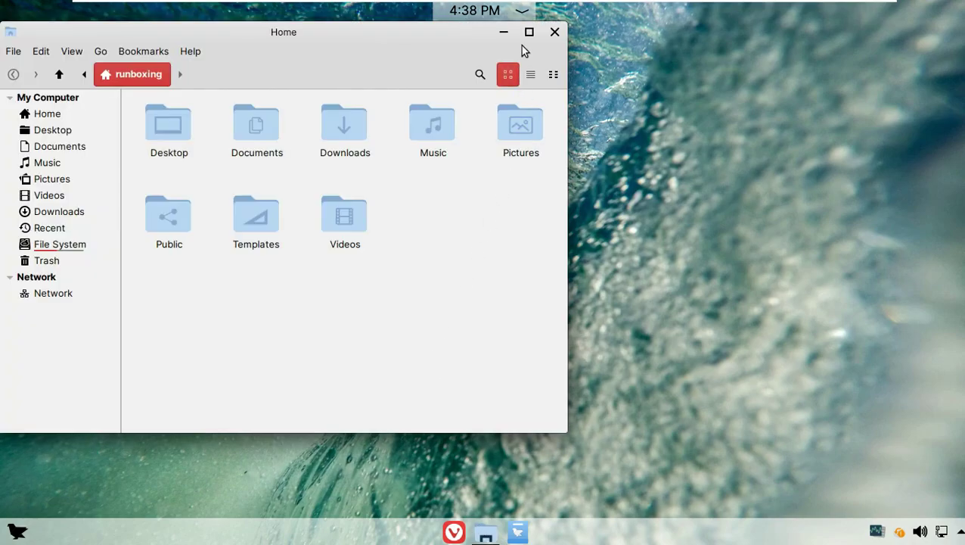
pyautogui.click(528, 32)
pyautogui.click(932, 54)
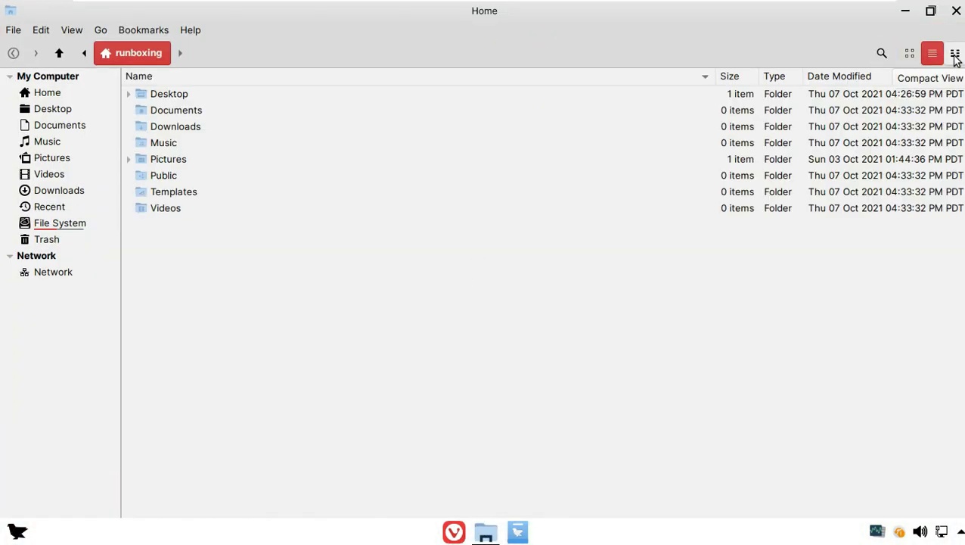
pyautogui.click(955, 54)
pyautogui.click(190, 31)
pyautogui.click(206, 82)
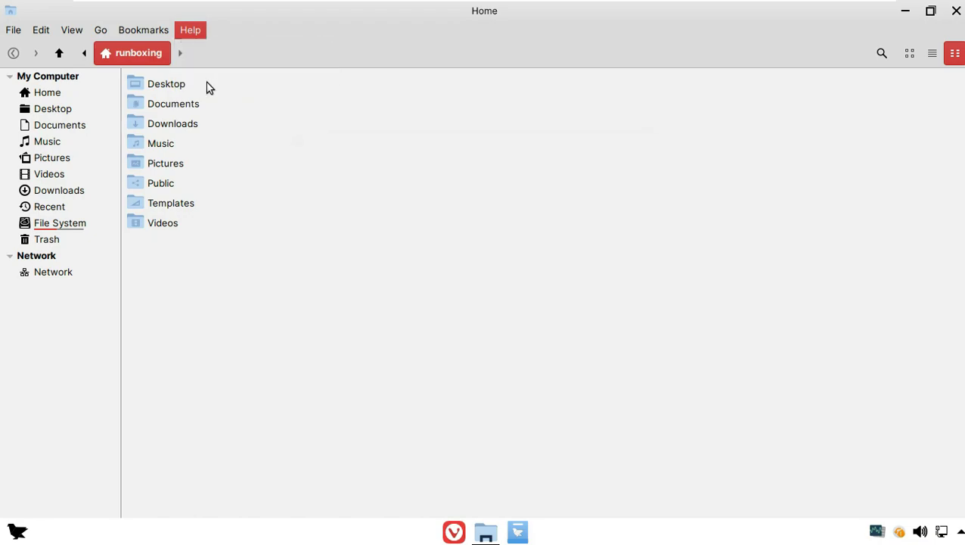
pyautogui.click(628, 390)
pyautogui.click(148, 30)
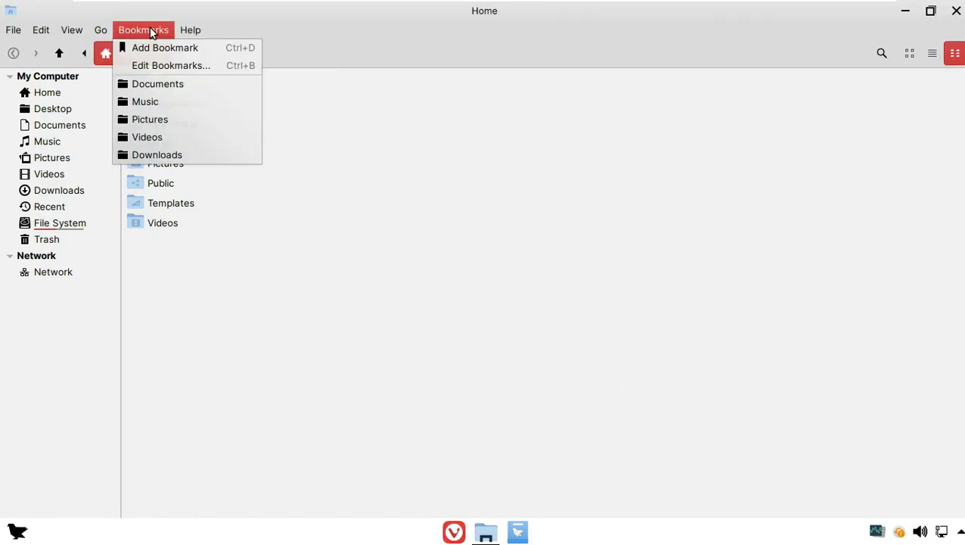
pyautogui.moveTo(47, 32)
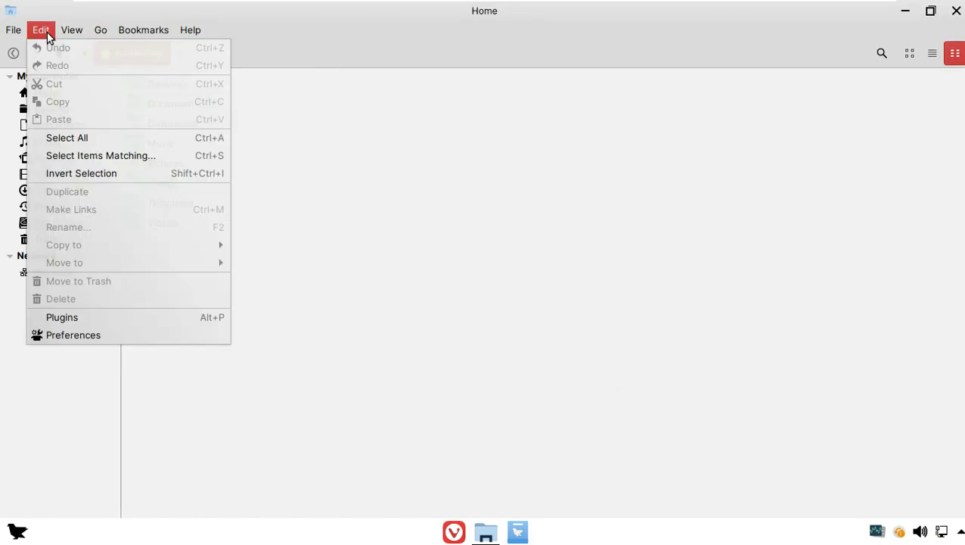
pyautogui.click(222, 327)
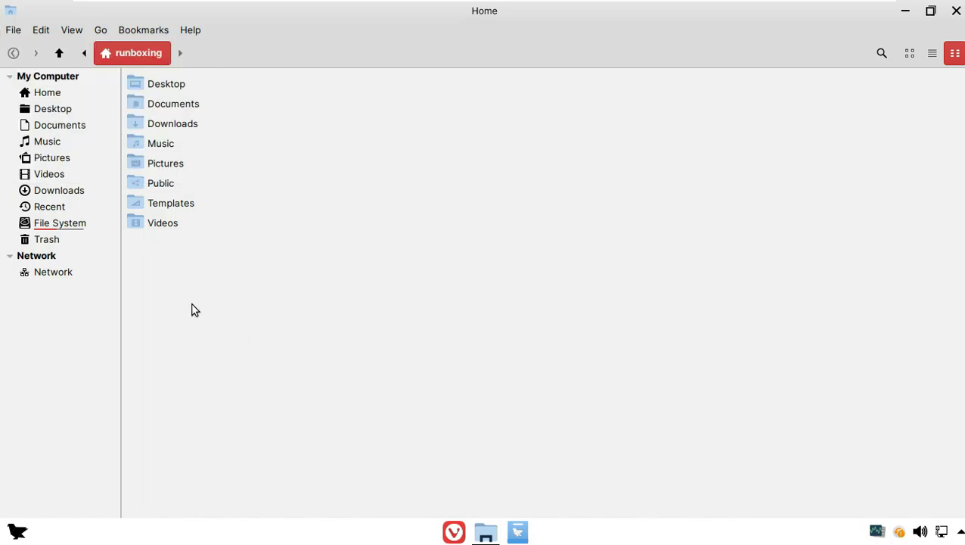
pyautogui.click(75, 224)
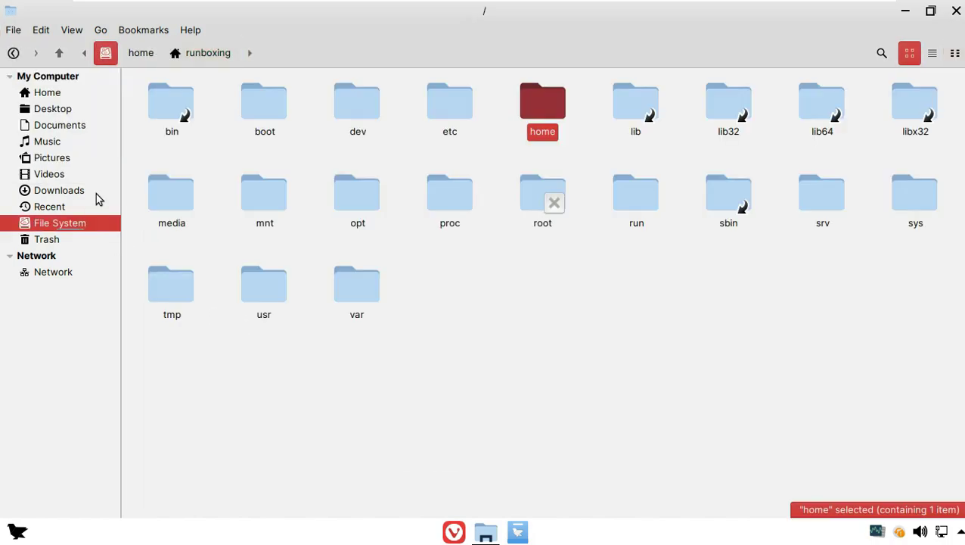
pyautogui.click(142, 60)
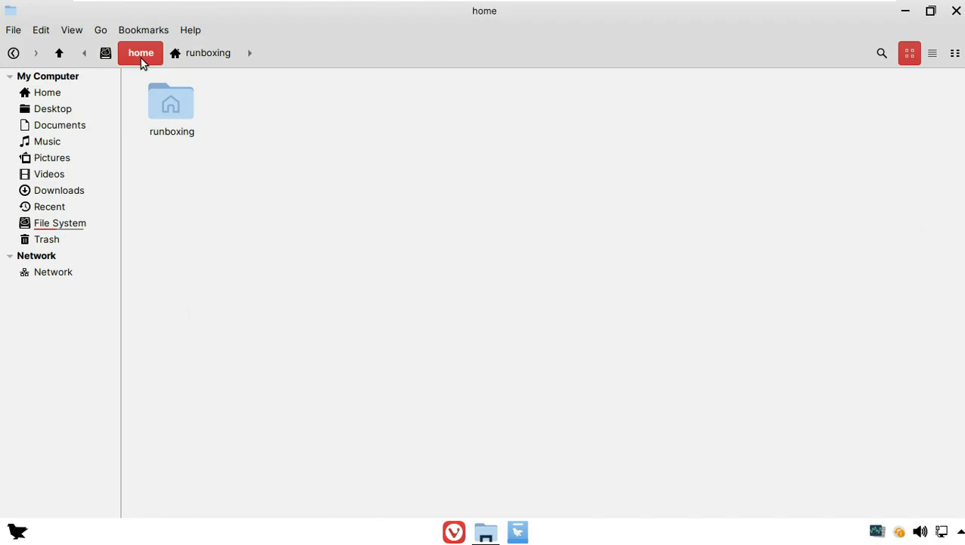
pyautogui.click(957, 10)
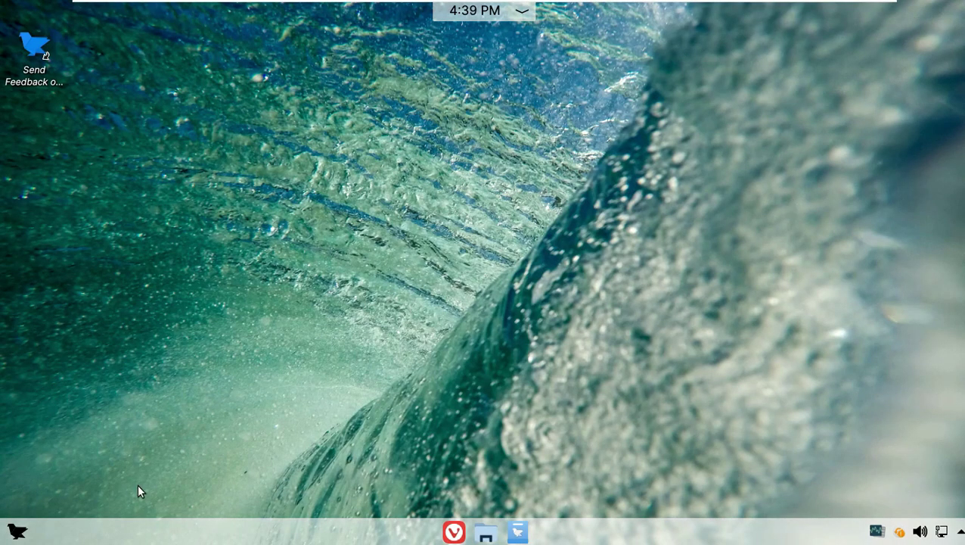
pyautogui.click(517, 532)
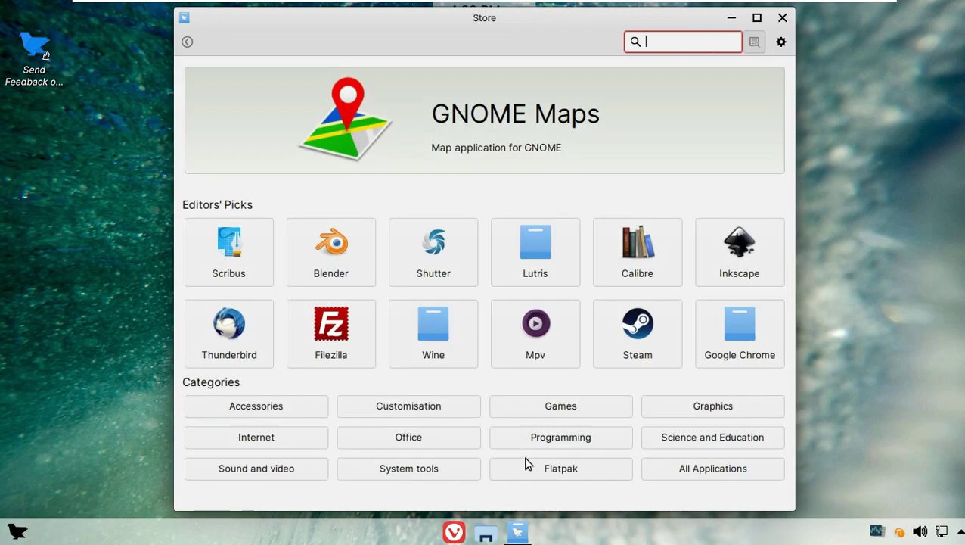
pyautogui.click(756, 17)
pyautogui.click(955, 35)
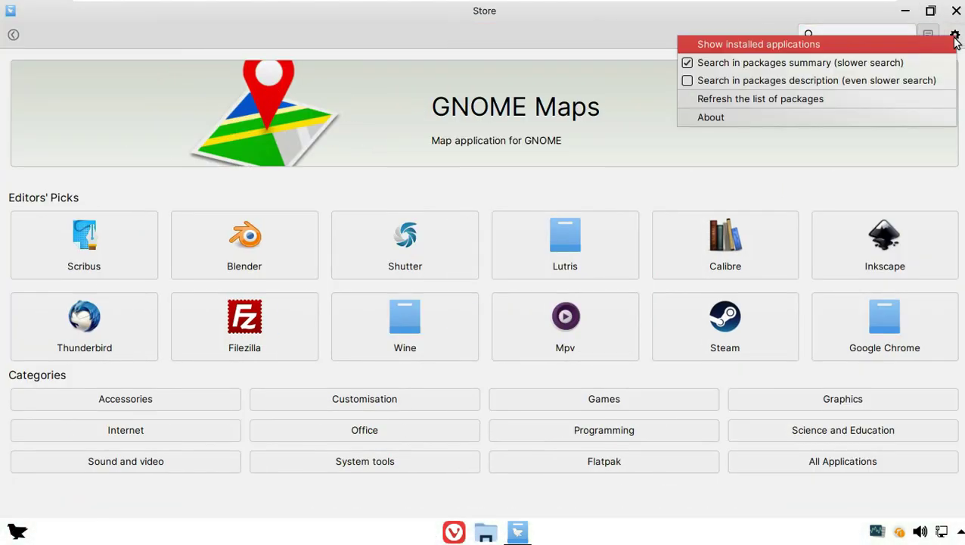
pyautogui.click(797, 119)
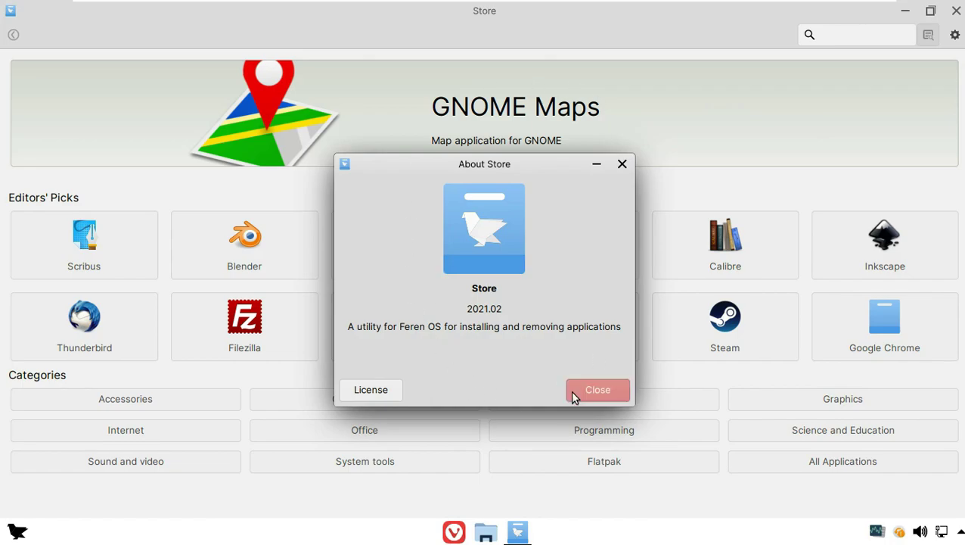
pyautogui.click(573, 394)
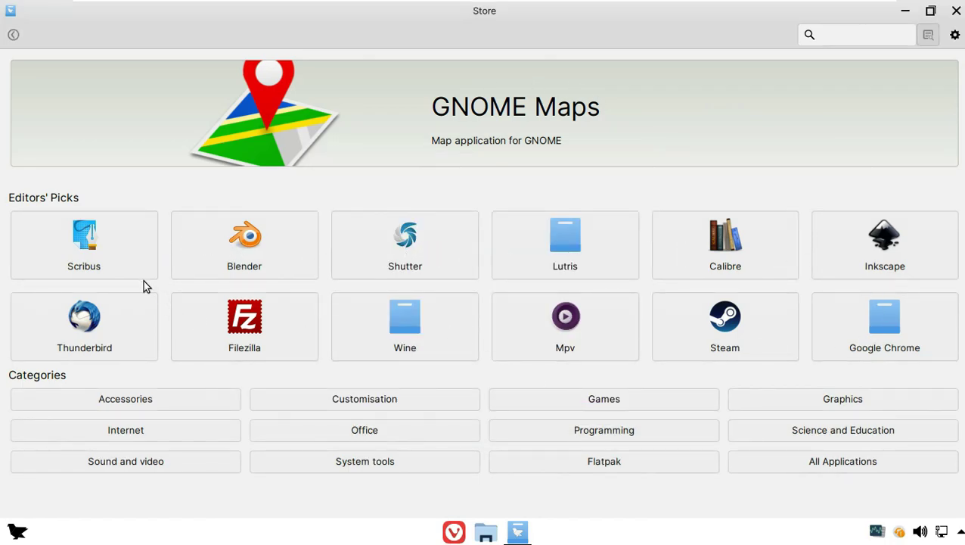
pyautogui.click(146, 396)
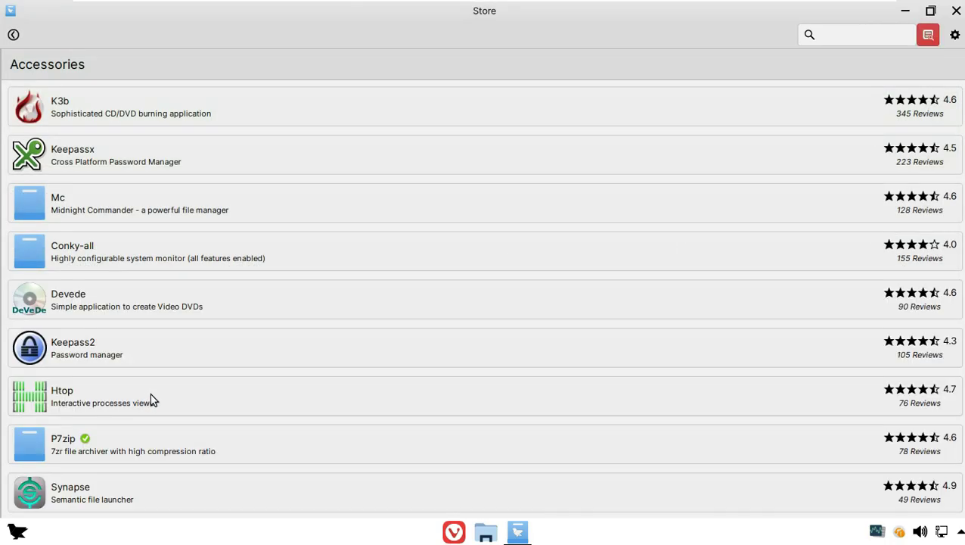
pyautogui.click(13, 35)
pyautogui.click(389, 395)
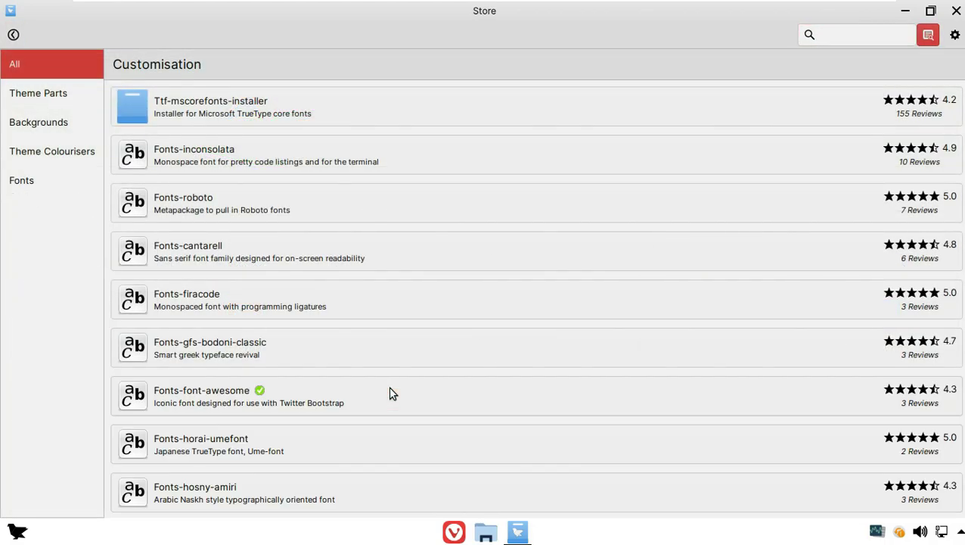
pyautogui.click(39, 96)
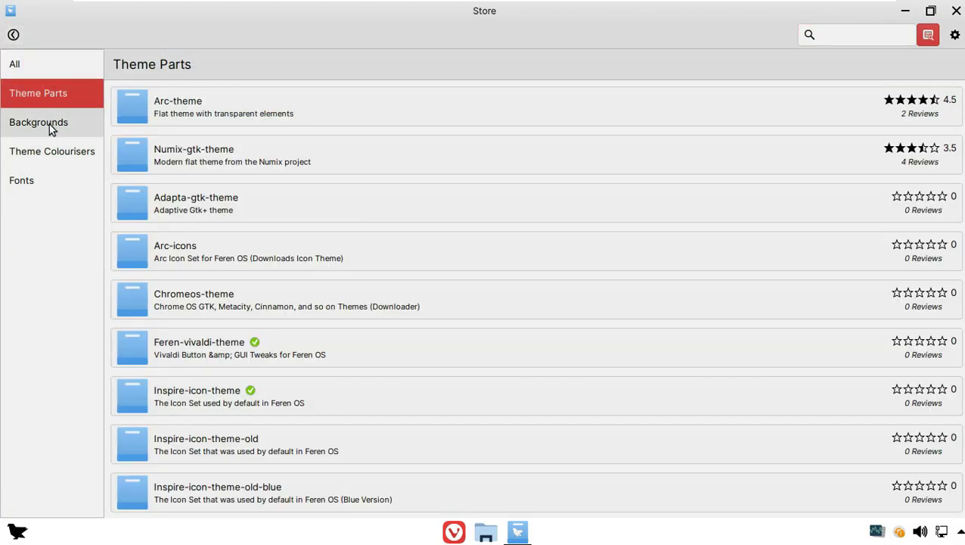
pyautogui.click(50, 154)
pyautogui.click(46, 184)
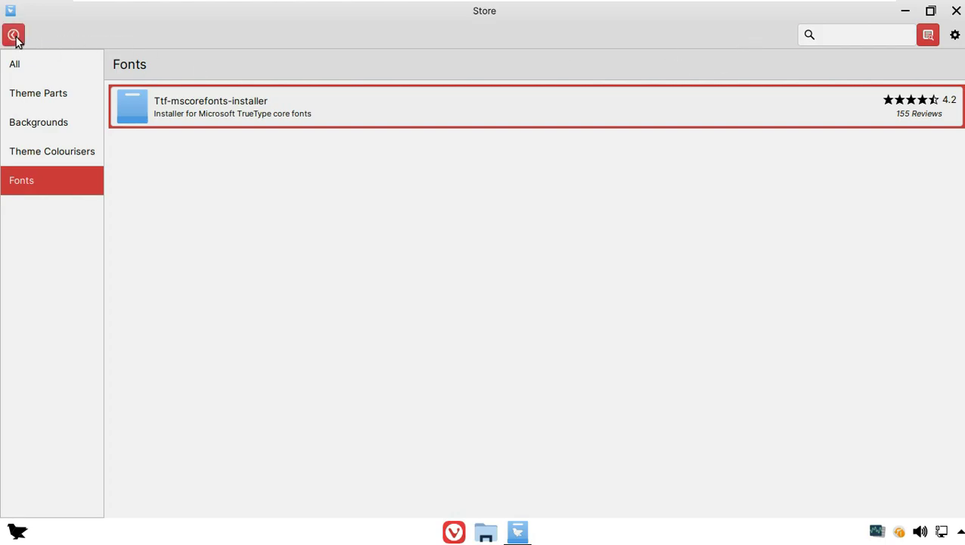
pyautogui.click(13, 35)
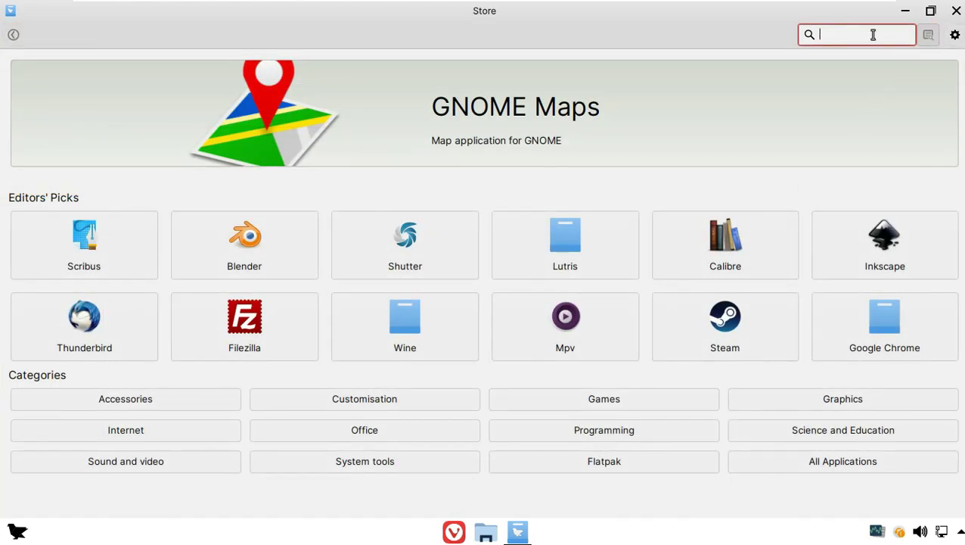
pyautogui.write('rave')
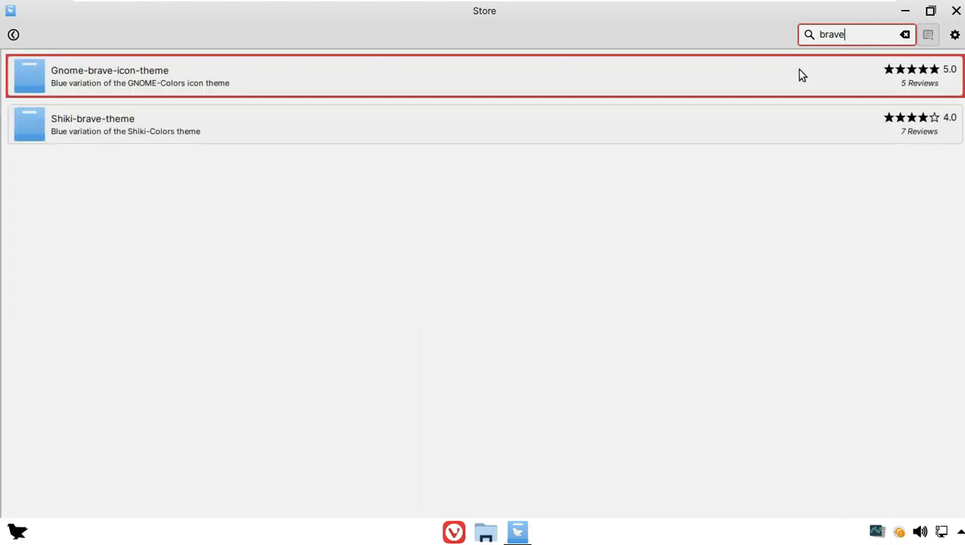
# Close the Store and change the desktop wallpaper to Gallium: Snowy Mountains
pyautogui.click(956, 11)
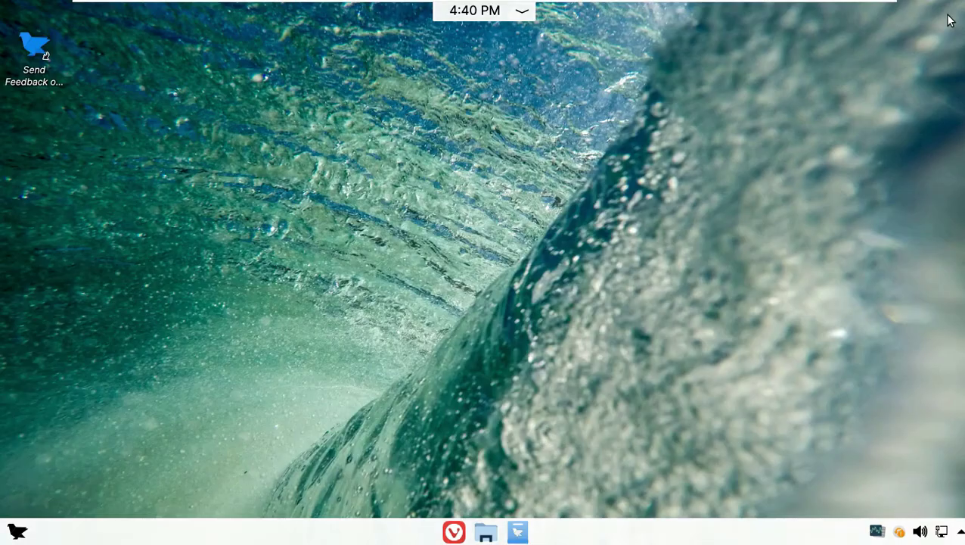
pyautogui.rightClick(468, 131)
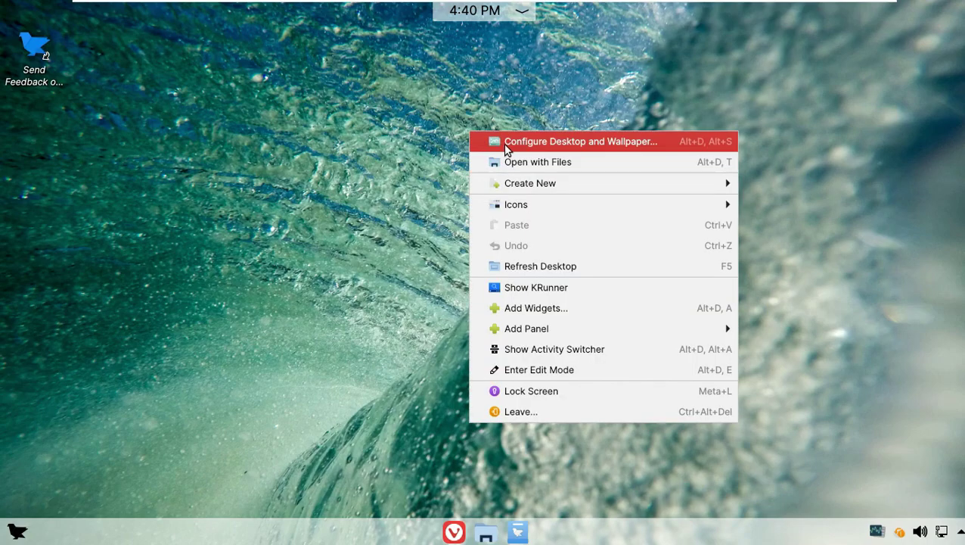
pyautogui.click(546, 138)
pyautogui.moveTo(370, 34); pyautogui.dragTo(603, 78)
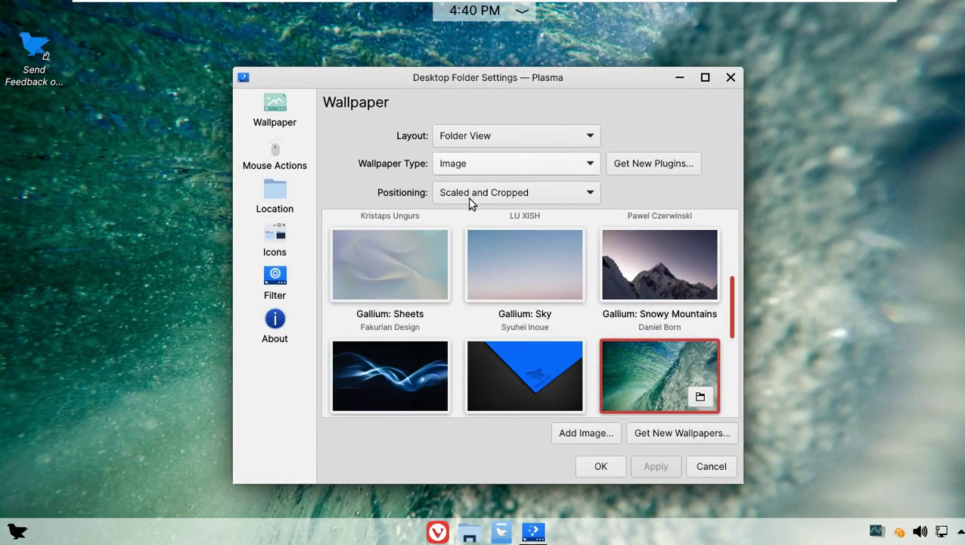
pyautogui.click(654, 272)
pyautogui.moveTo(731, 303); pyautogui.dragTo(743, 230)
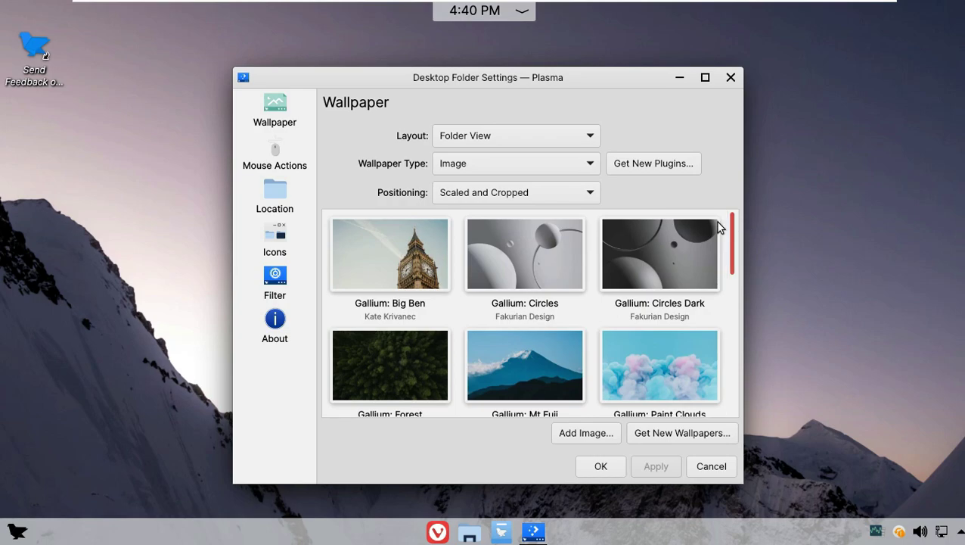
pyautogui.click(729, 78)
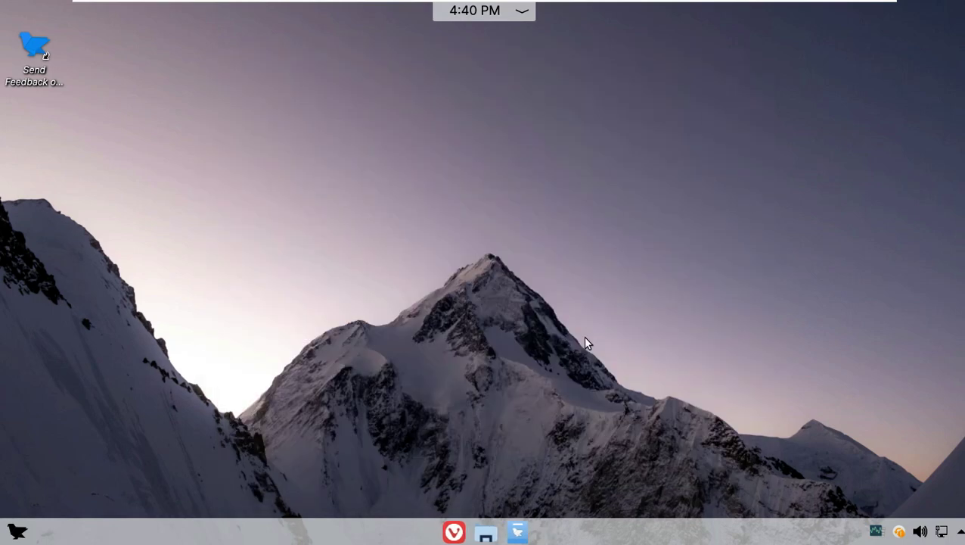
pyautogui.rightClick(419, 217)
# Search 'viva' in KRunner and launch the Vivaldi Web Browser
pyautogui.click(511, 384)
pyautogui.write('fire')
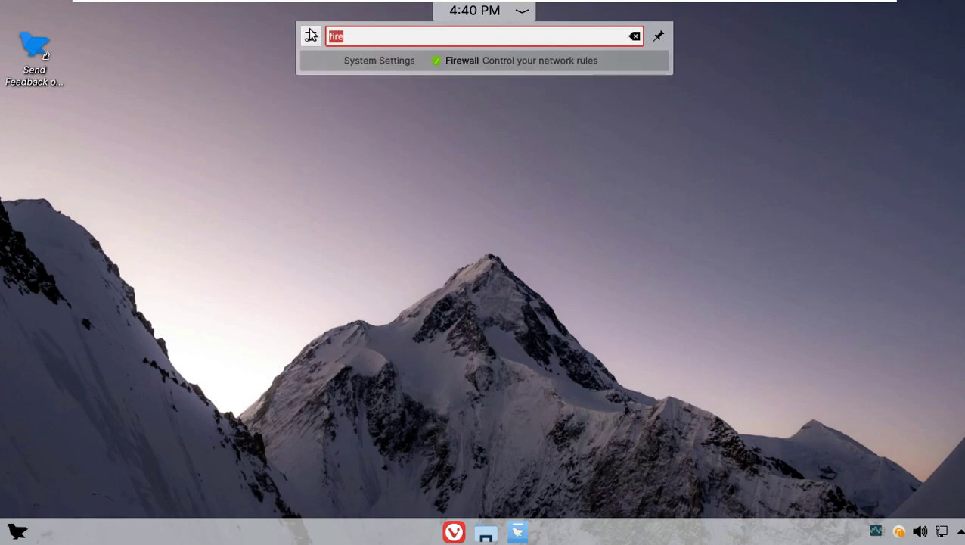
pyautogui.write('viva')
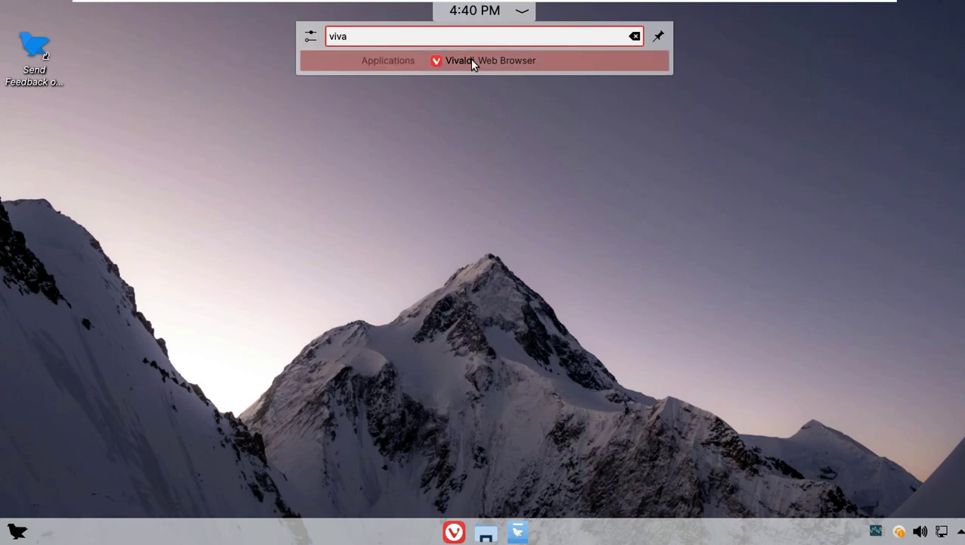
pyautogui.click(469, 60)
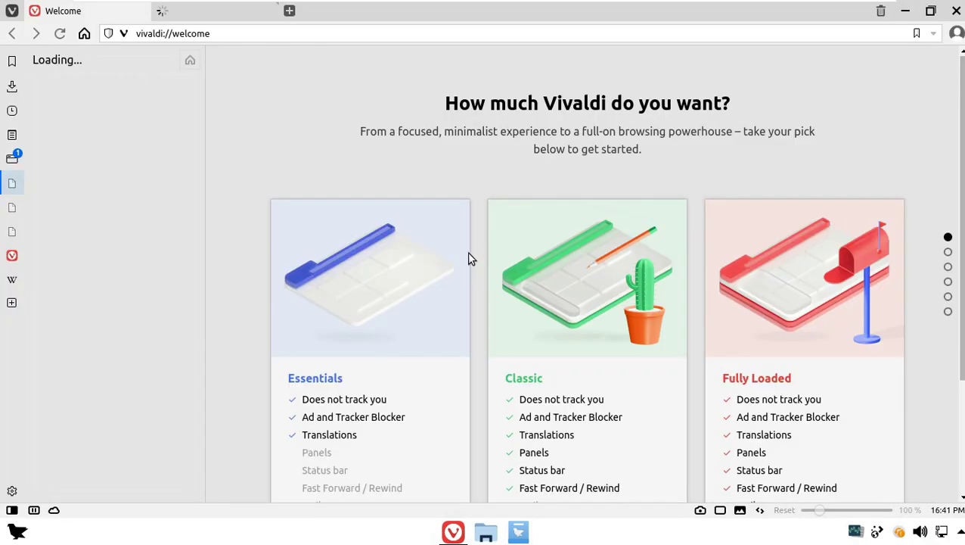
# Close the Welcome and What's new tabs, then open a Start Page and dismiss the cookie notice
pyautogui.click(252, 15)
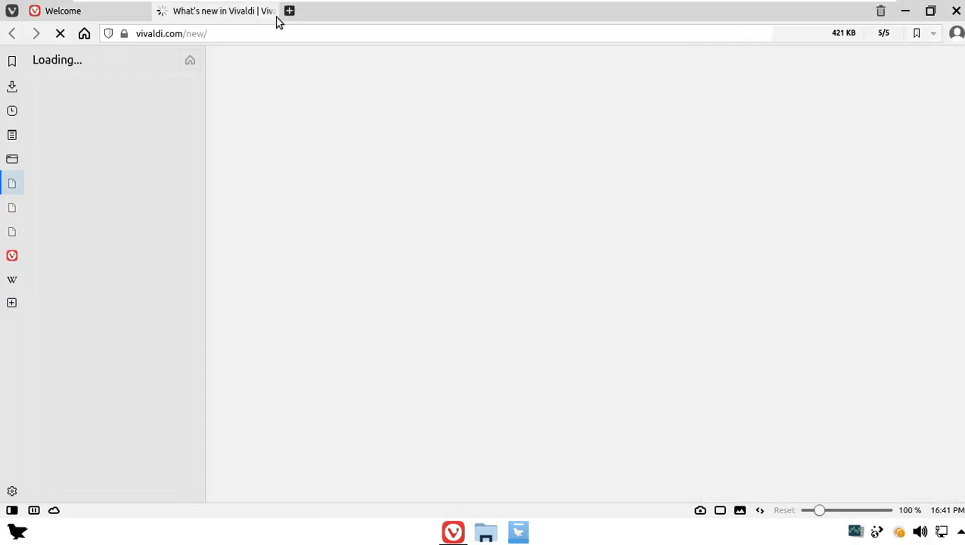
pyautogui.middleClick(187, 18)
pyautogui.click(143, 11)
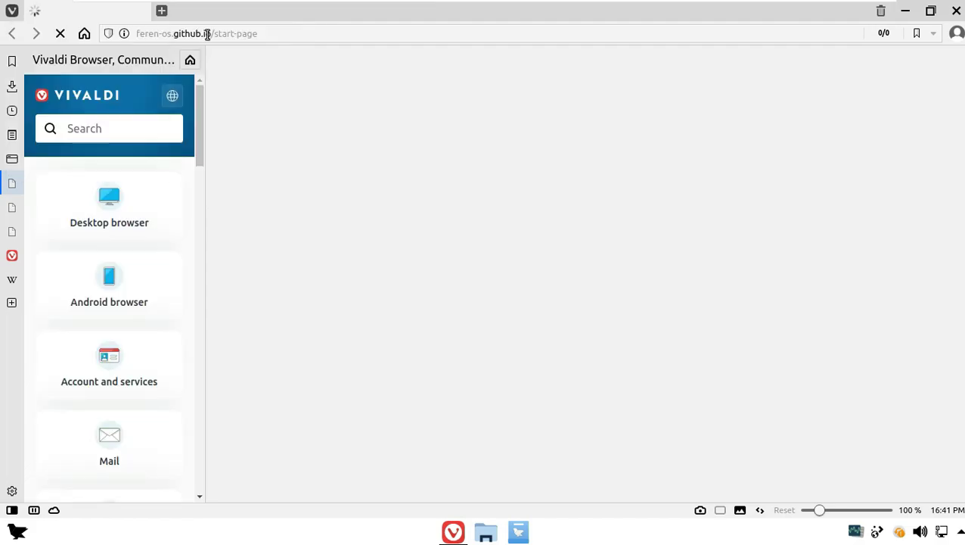
pyautogui.click(161, 10)
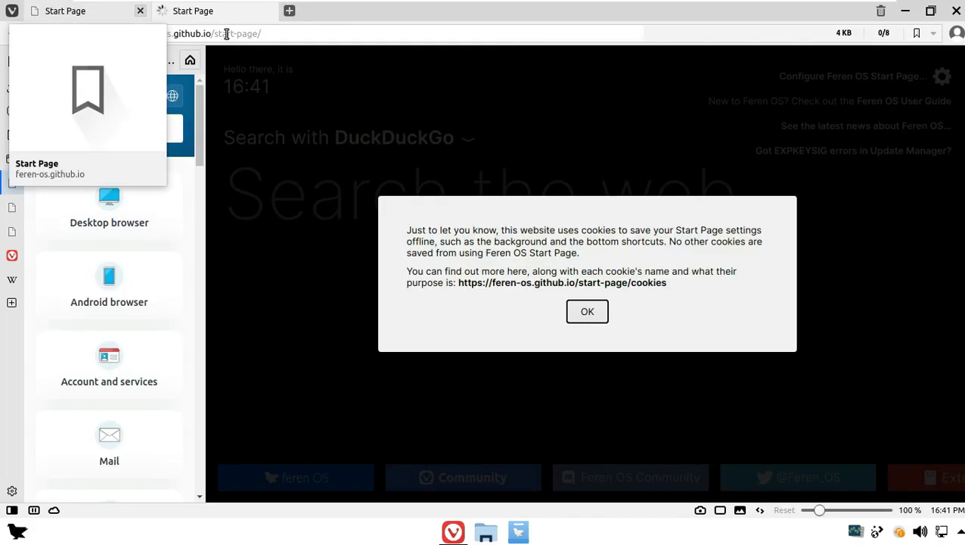
pyautogui.click(605, 313)
# Search the web for 'feren os' and open the Feren OS home page
pyautogui.click(189, 34)
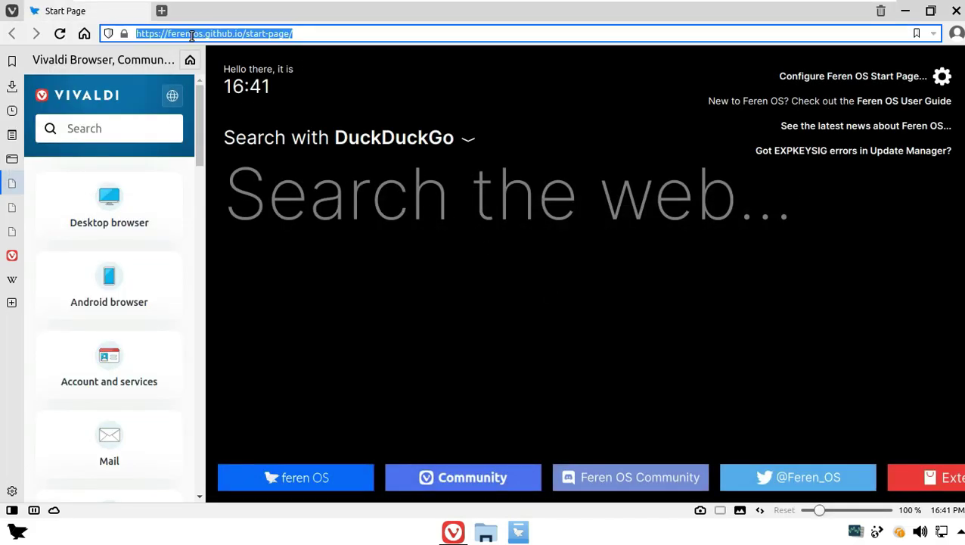
pyautogui.write('feren os')
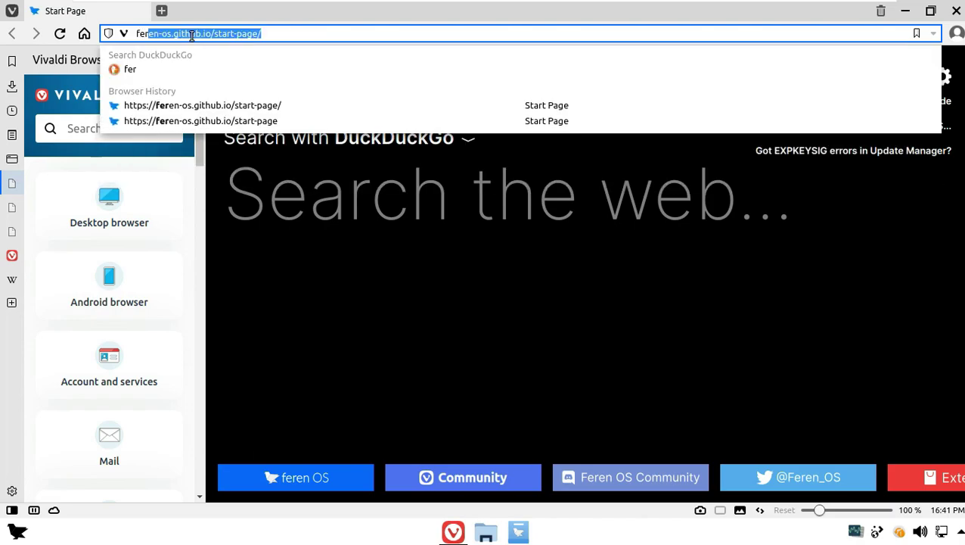
pyautogui.press('Return')
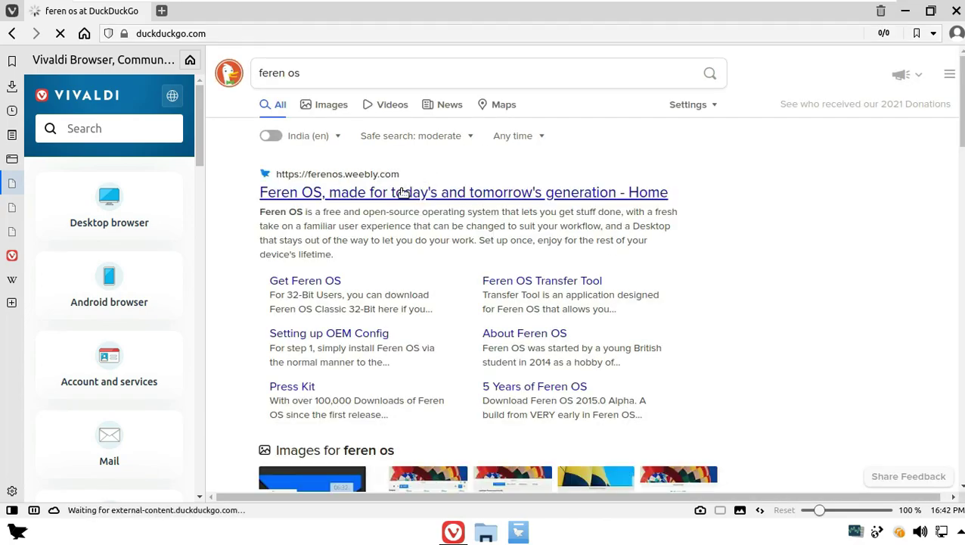
pyautogui.click(403, 192)
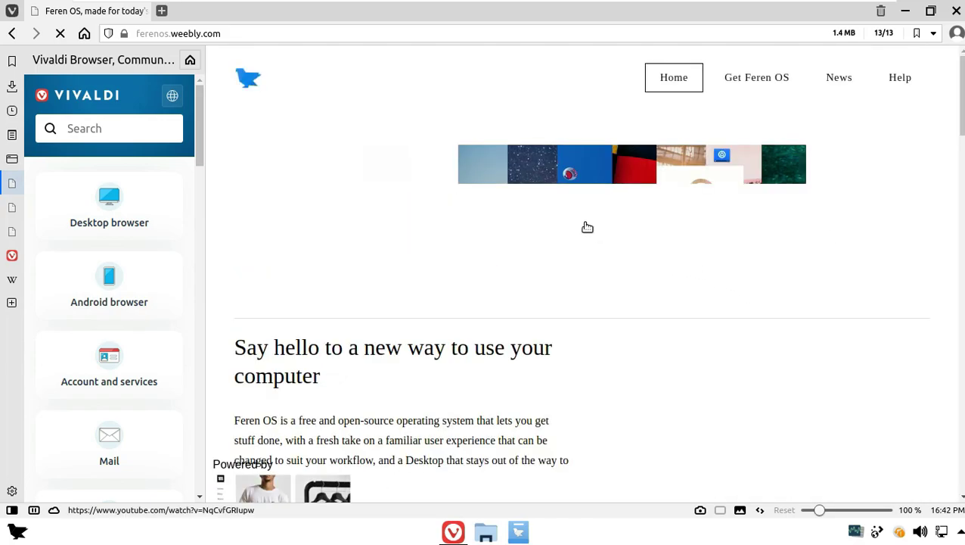
# Scroll through the Feren OS home page and select the 2021.10 release number
pyautogui.scroll(-2, 915, 155)
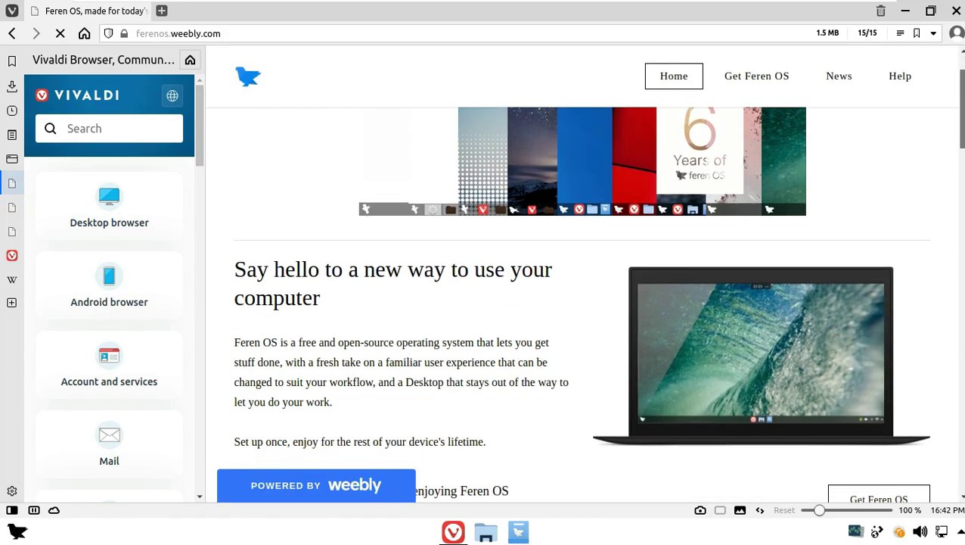
pyautogui.scroll(-3, 583, 295)
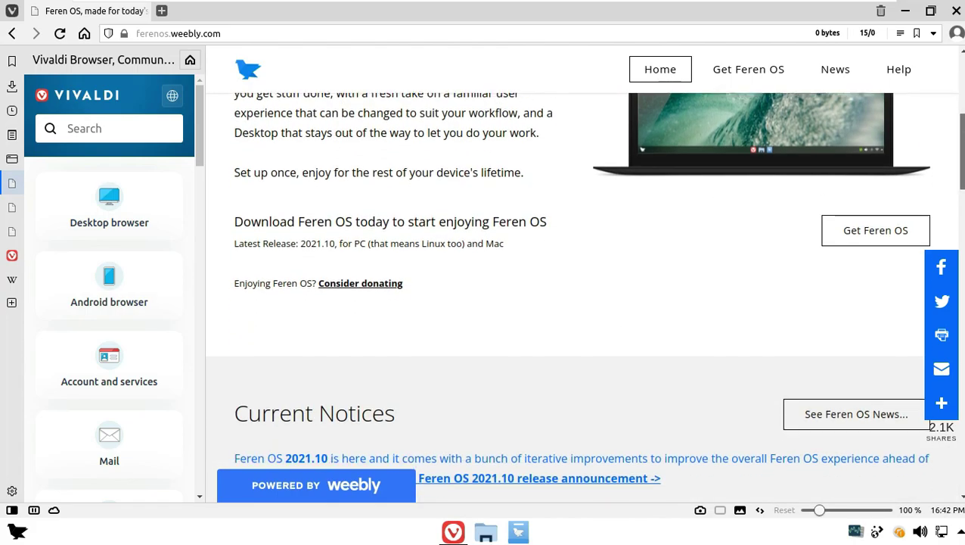
pyautogui.scroll(15, 396, 221)
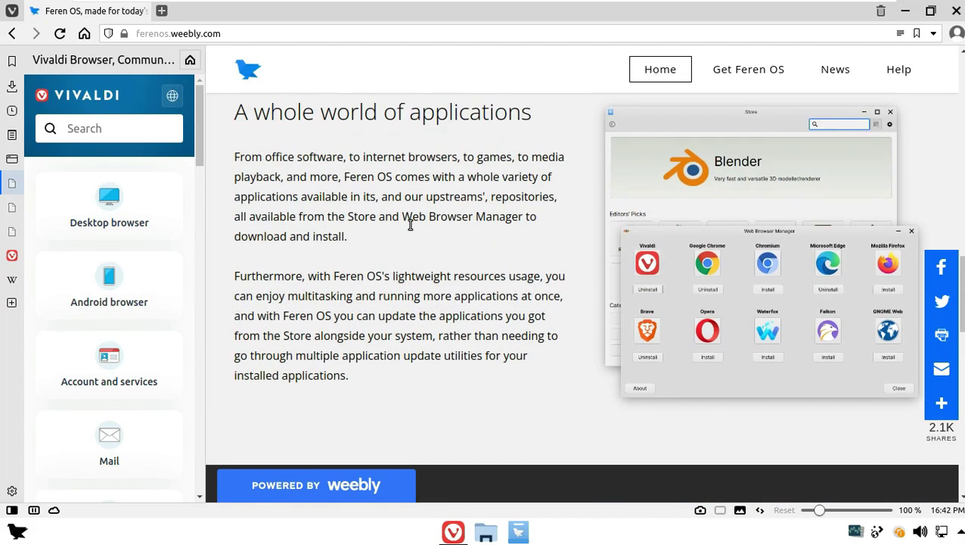
pyautogui.scroll(-8, 409, 222)
pyautogui.scroll(-10, 408, 230)
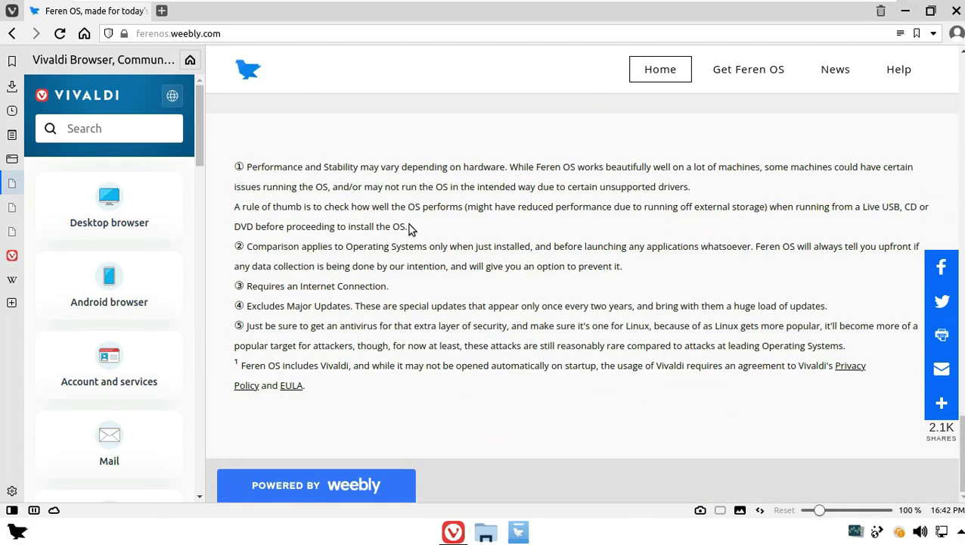
pyautogui.scroll(11, 409, 229)
pyautogui.scroll(20, 413, 229)
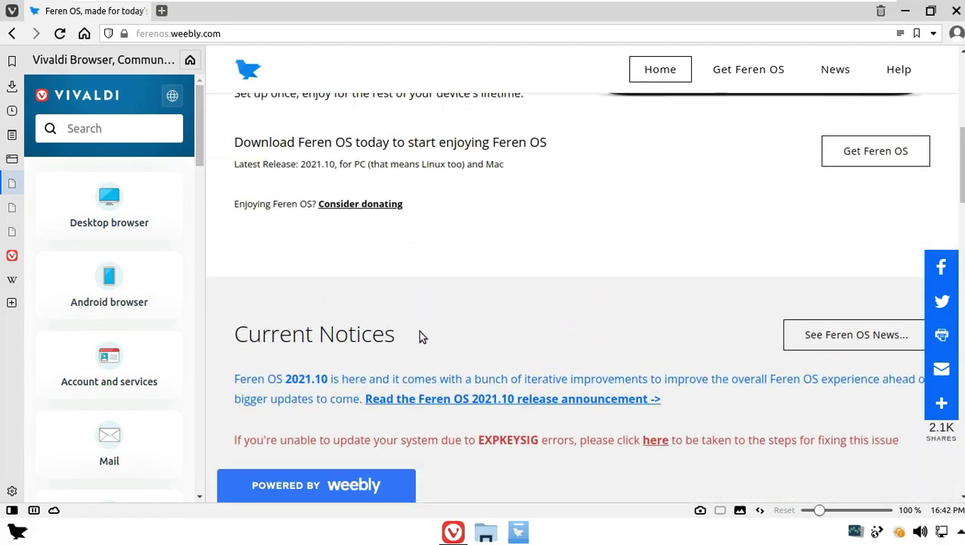
pyautogui.moveTo(280, 380); pyautogui.dragTo(328, 382)
pyautogui.click(488, 400)
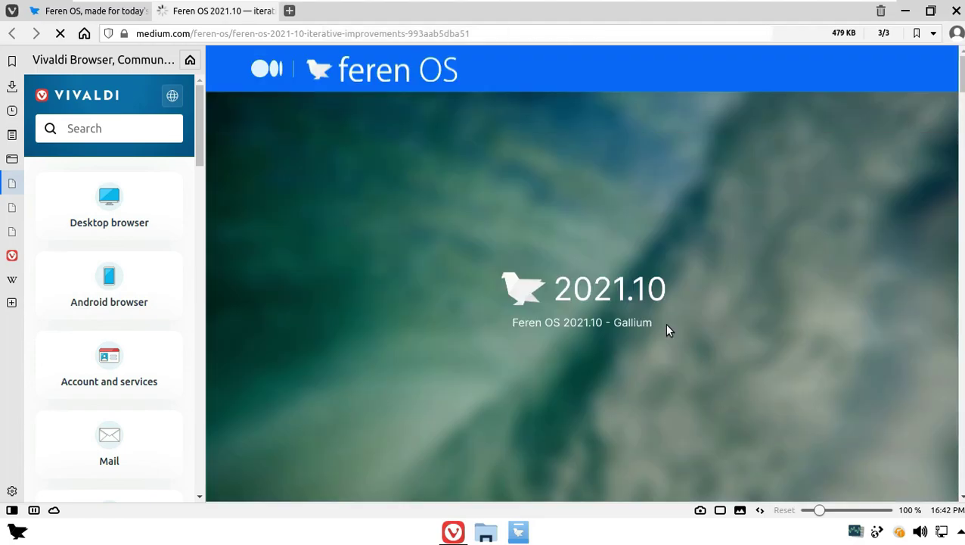
pyautogui.scroll(-7, 666, 325)
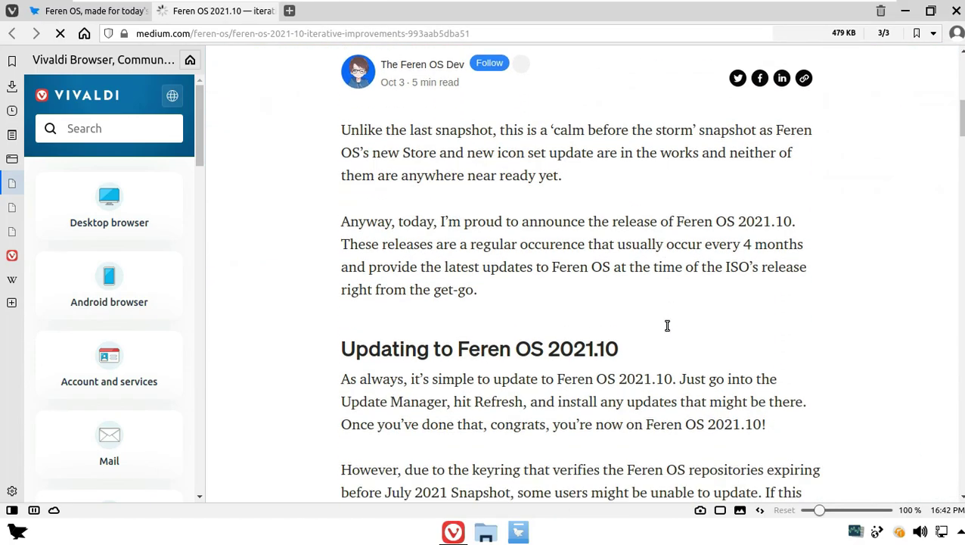
pyautogui.scroll(-3, 667, 325)
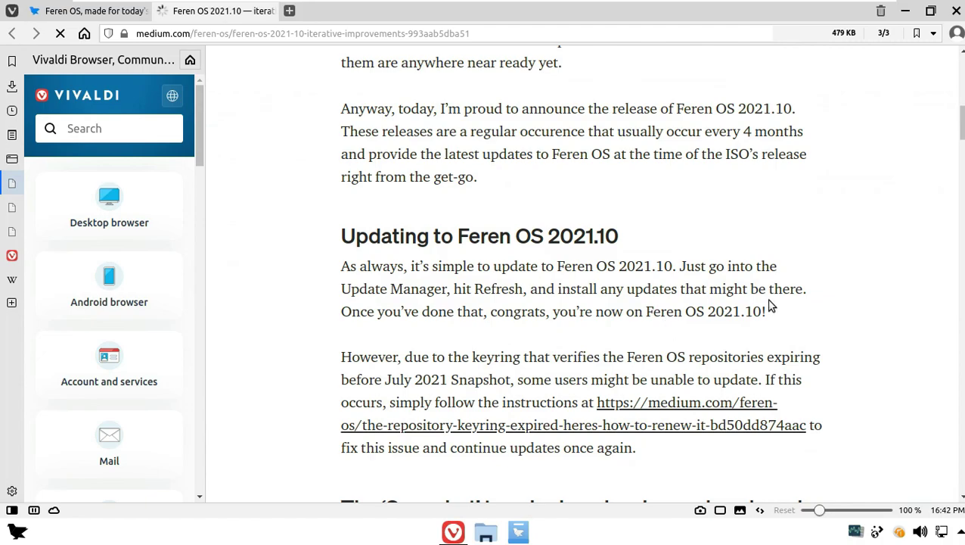
pyautogui.scroll(-16, 772, 304)
pyautogui.scroll(3, 773, 304)
pyautogui.scroll(-9, 773, 303)
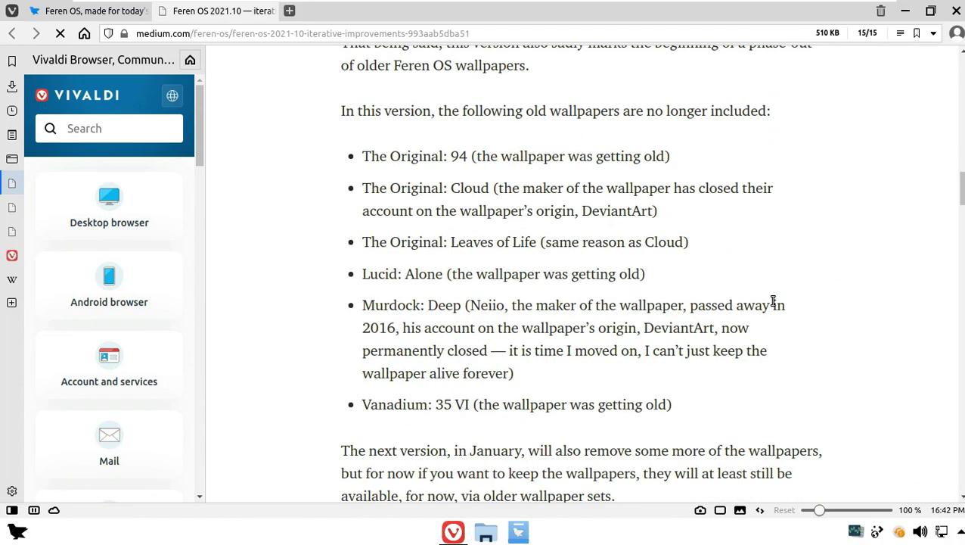
pyautogui.scroll(-20, 772, 304)
pyautogui.scroll(-20, 772, 305)
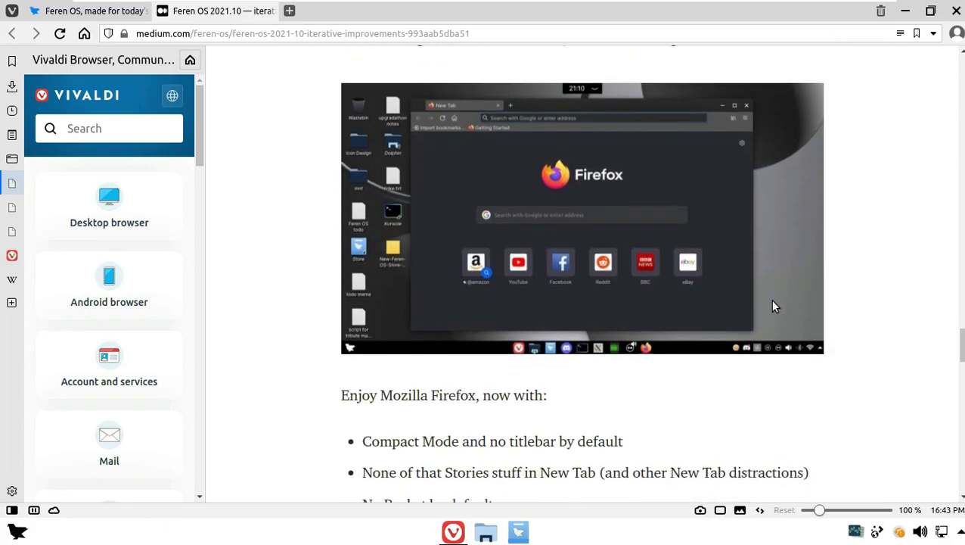
pyautogui.scroll(-10, 773, 305)
pyautogui.scroll(-6, 773, 305)
pyautogui.scroll(14, 772, 306)
pyautogui.scroll(15, 773, 306)
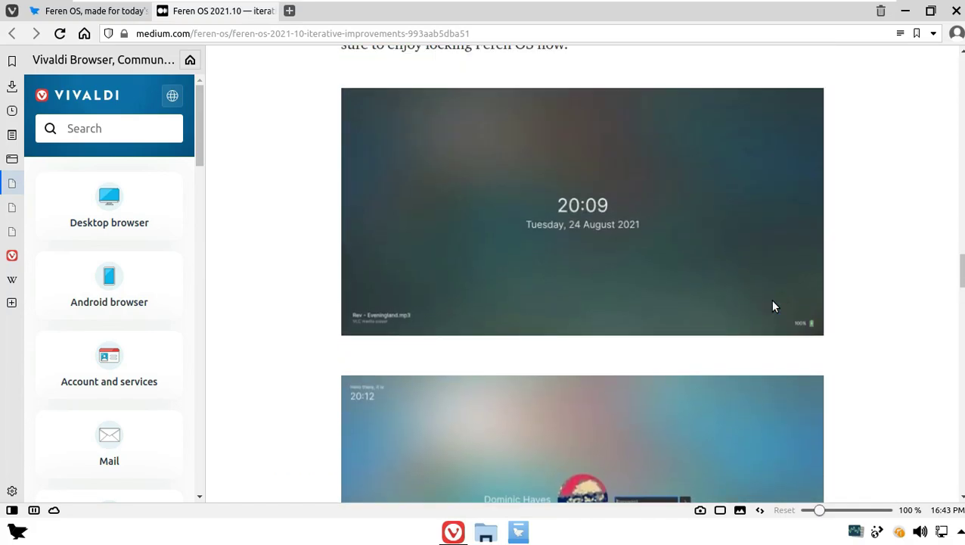
pyautogui.click(426, 34)
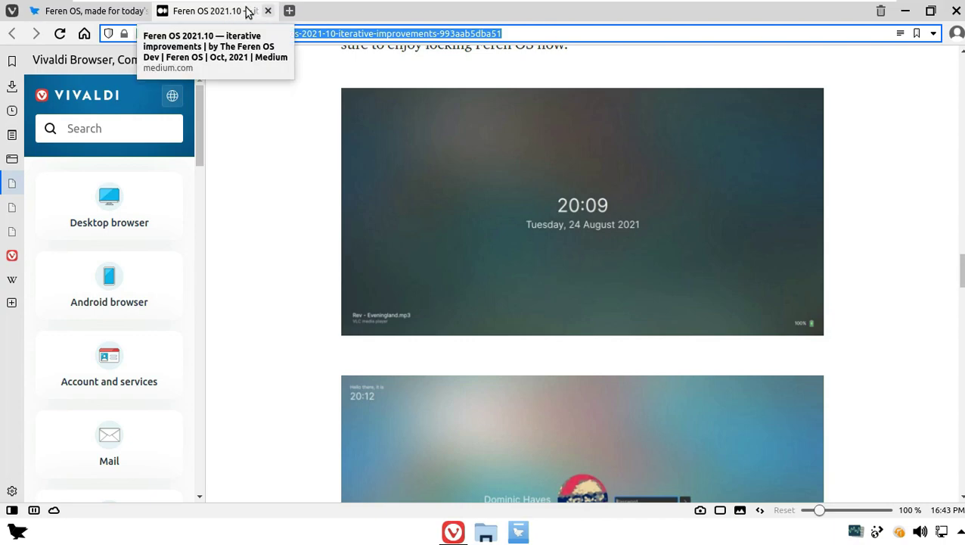
pyautogui.click(269, 10)
pyautogui.scroll(5, 586, 224)
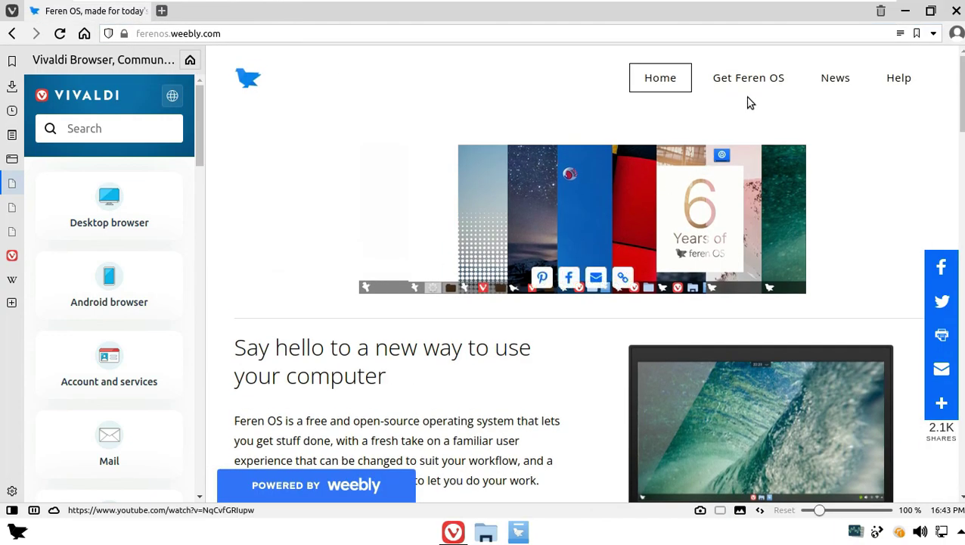
# Download the 2.5GB Feren-OS-standarddt.iso from the Get Feren OS page and hide the downloads panel
pyautogui.click(751, 85)
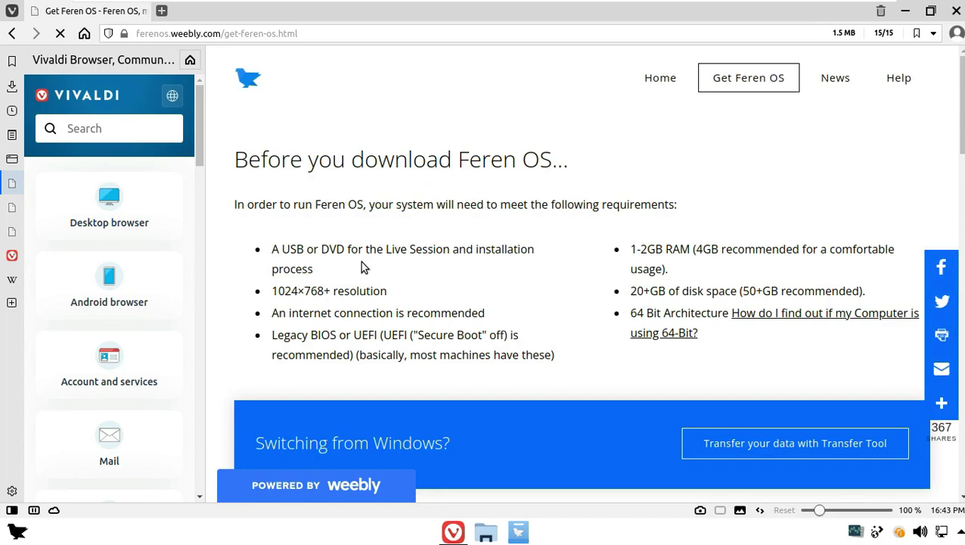
pyautogui.scroll(-6, 547, 235)
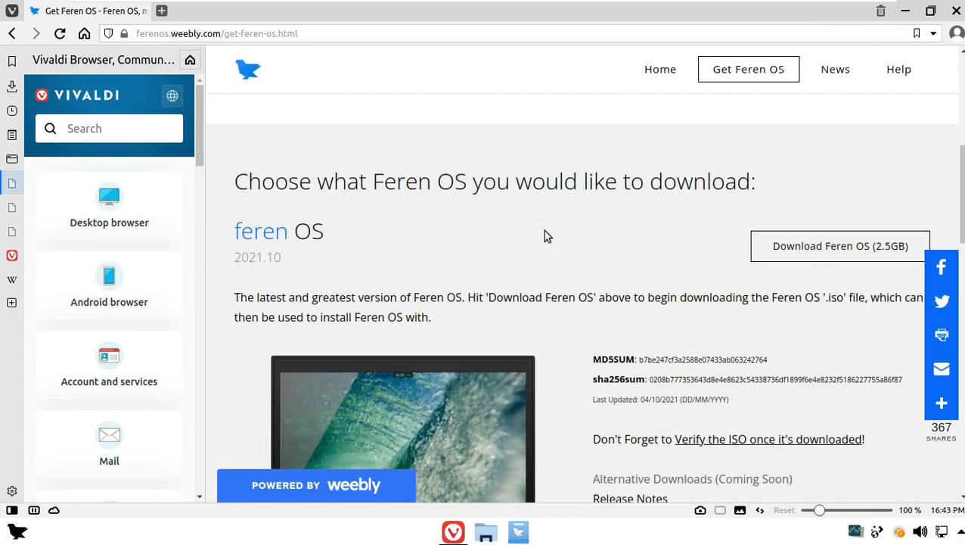
pyautogui.click(796, 187)
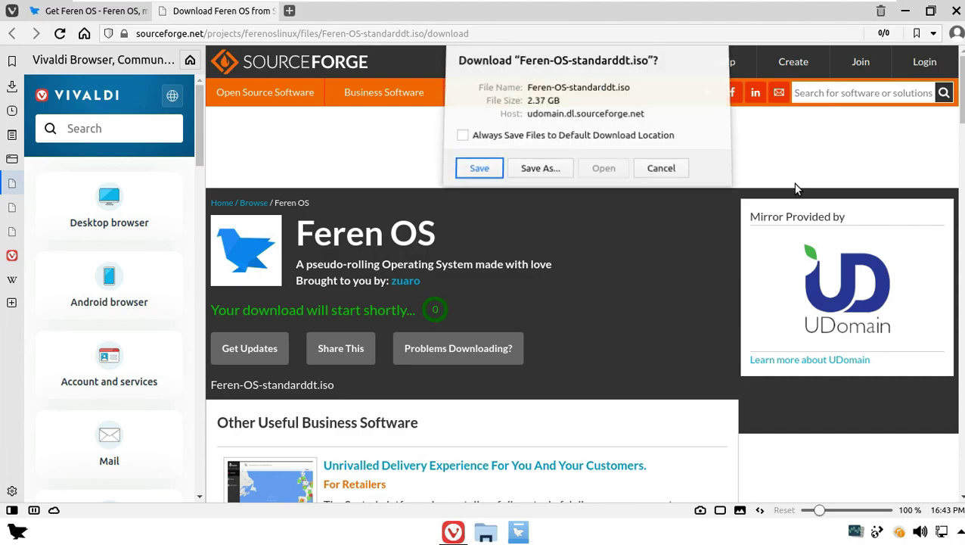
pyautogui.click(481, 171)
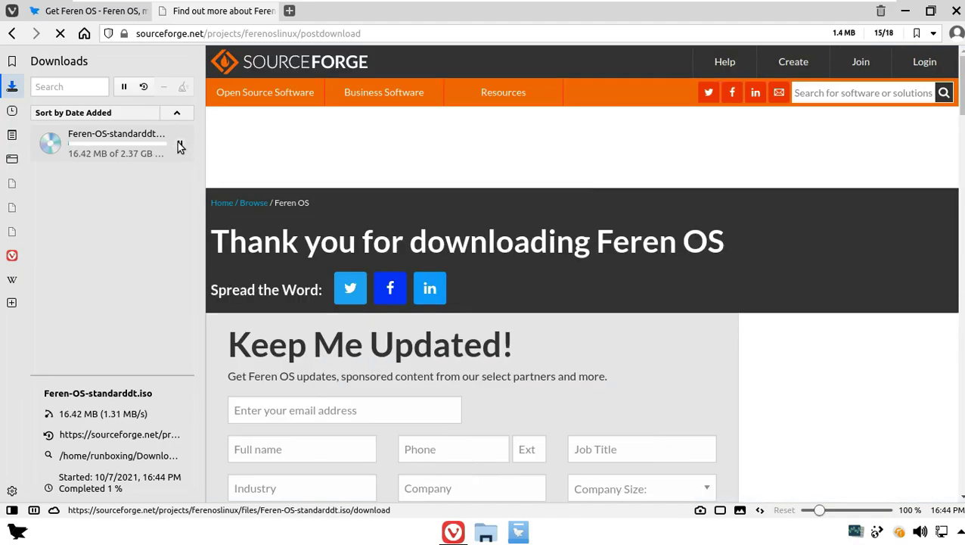
pyautogui.click(179, 146)
pyautogui.click(11, 509)
# Go to youtube.com/9to5linux and close the Get Feren OS tab
pyautogui.click(254, 33)
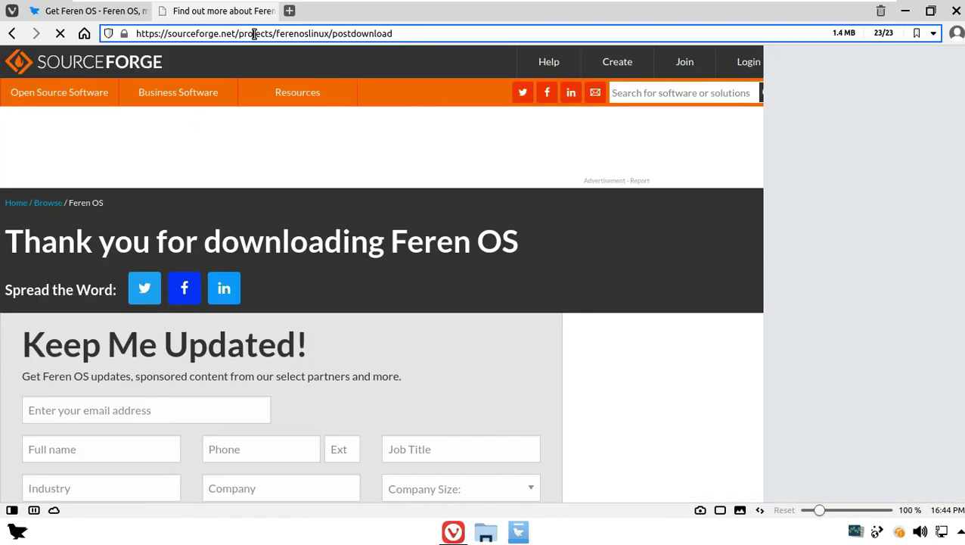
pyautogui.write('youtube.com/')
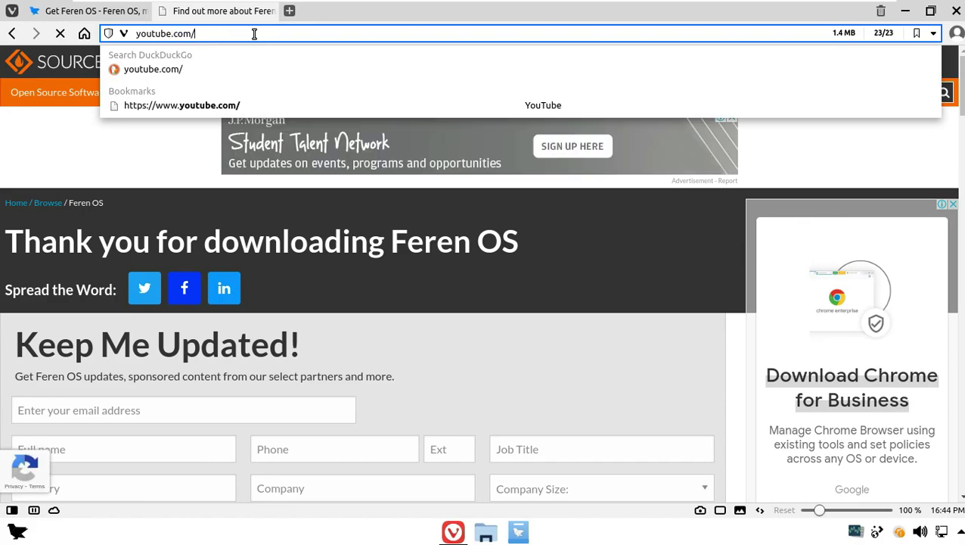
pyautogui.write('9to5linux')
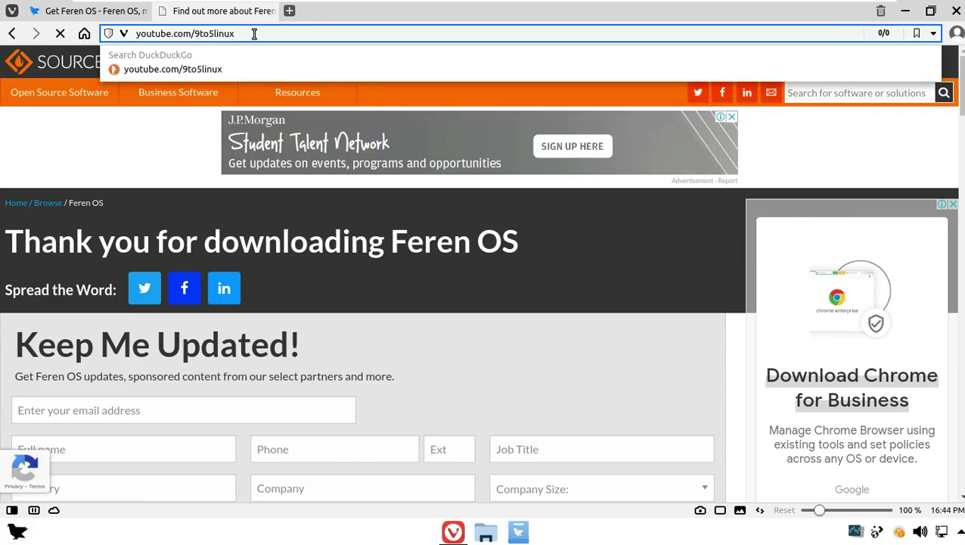
pyautogui.moveTo(254, 34); pyautogui.dragTo(91, 108)
pyautogui.press('Return')
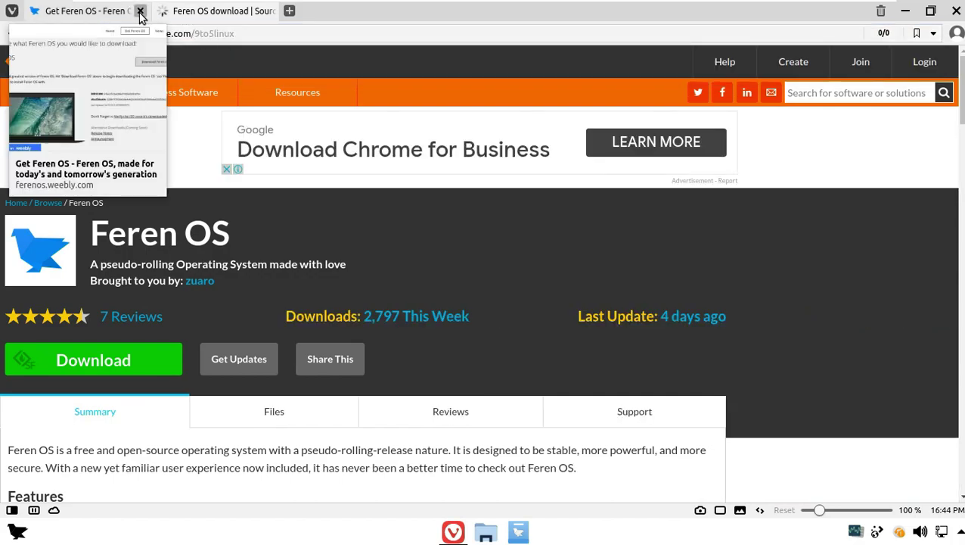
pyautogui.click(138, 11)
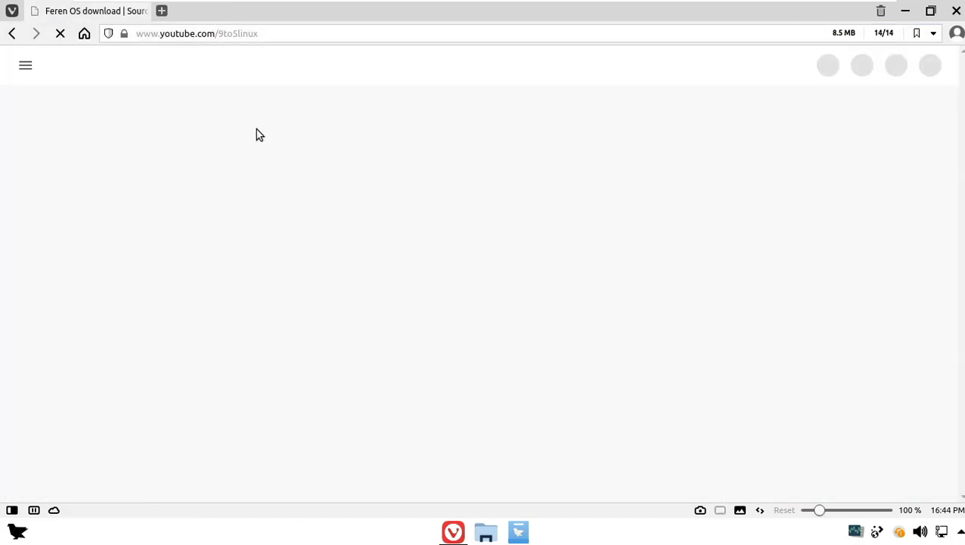
# Zoom in and open the 9to5Linux Videos list, dismissing the subscribe sign-in prompt
pyautogui.moveTo(820, 510); pyautogui.dragTo(828, 509)
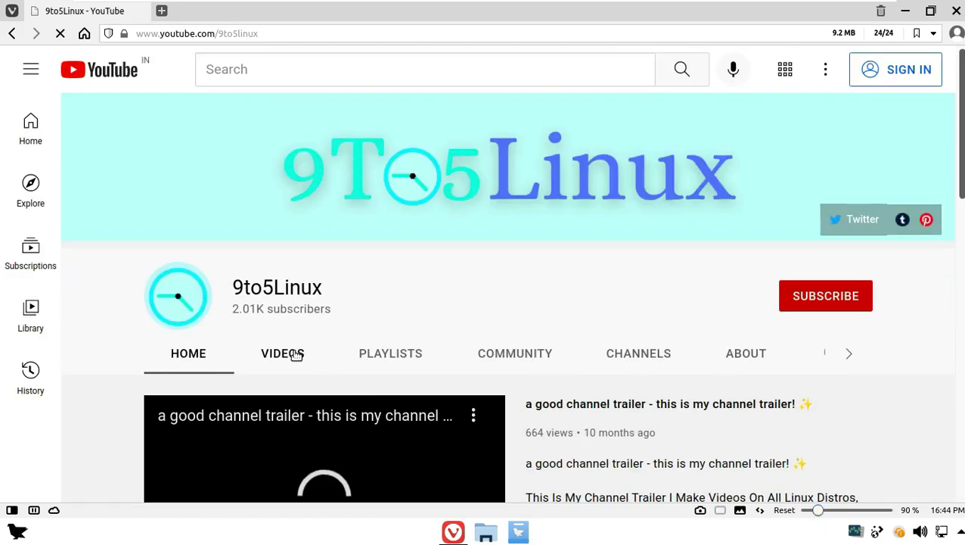
pyautogui.click(295, 354)
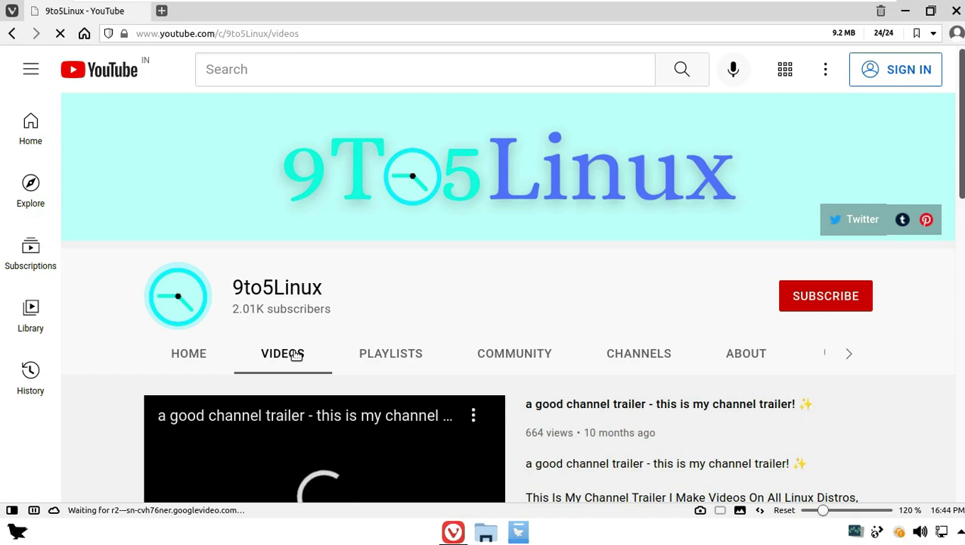
pyautogui.moveTo(326, 288); pyautogui.dragTo(231, 288)
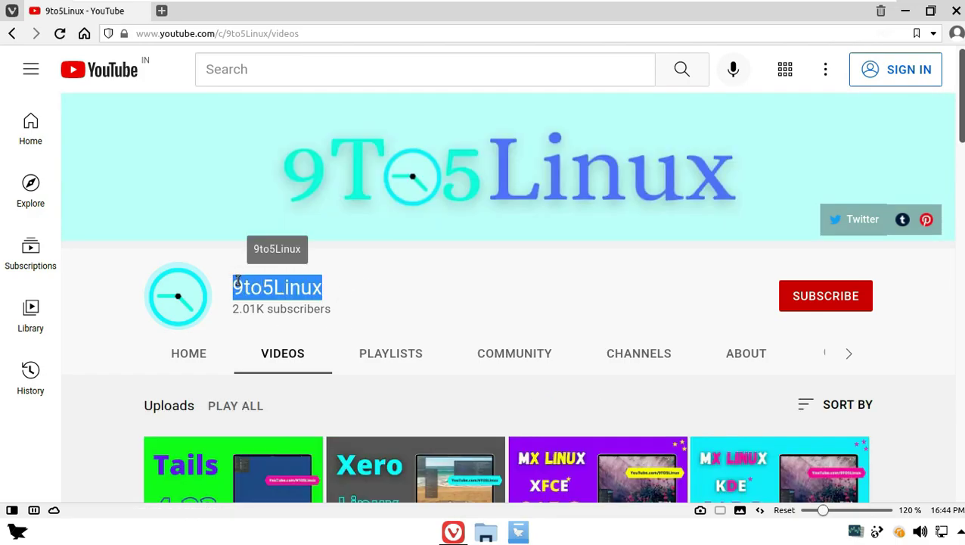
pyautogui.click(295, 33)
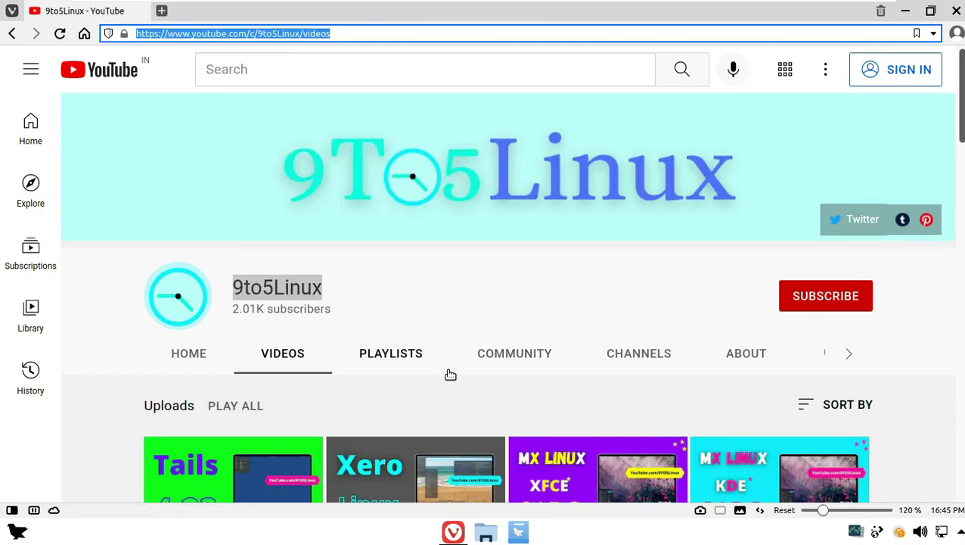
pyautogui.click(810, 295)
pyautogui.click(439, 286)
# Scroll through the channel's About page, highlighting its upload schedule table
pyautogui.click(732, 361)
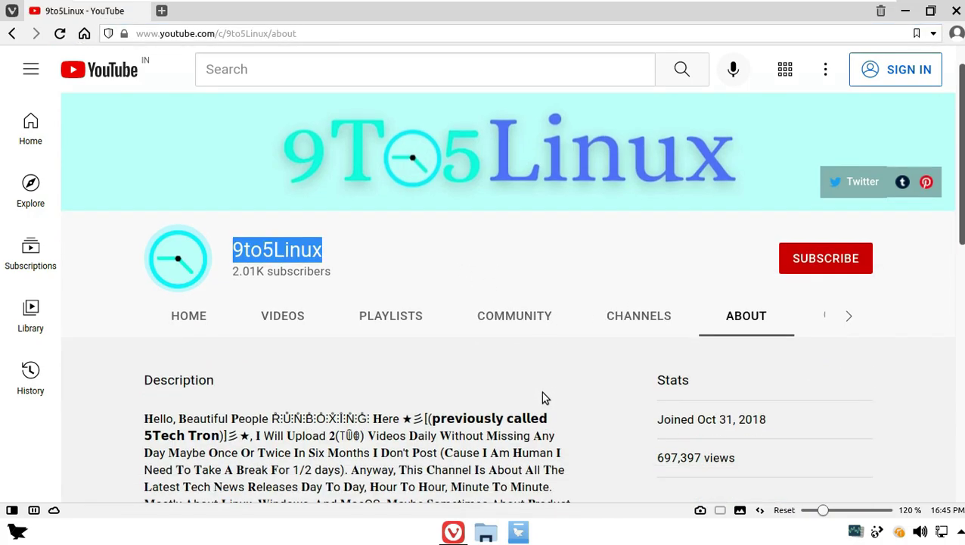
pyautogui.scroll(-3, 522, 389)
pyautogui.moveTo(256, 285); pyautogui.dragTo(167, 299)
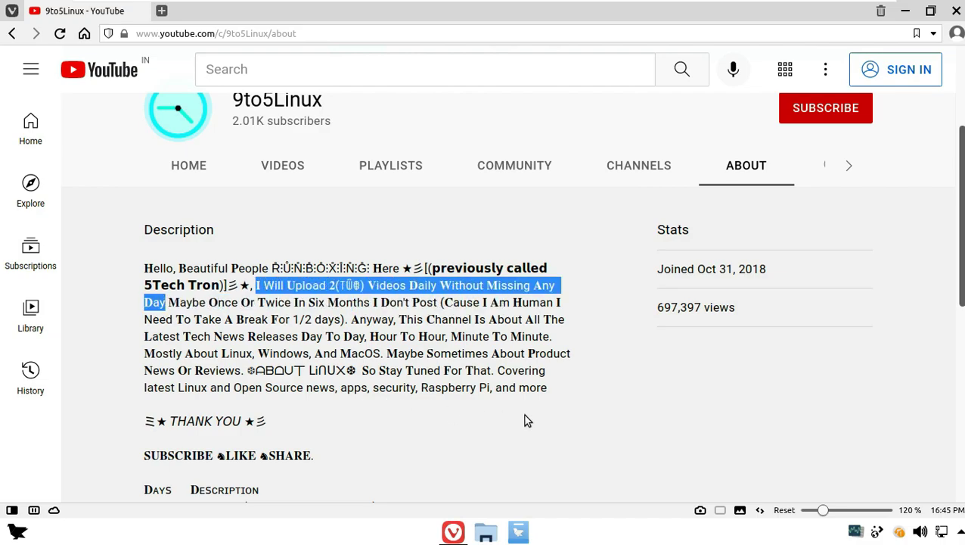
pyautogui.scroll(-5, 523, 420)
pyautogui.moveTo(143, 189); pyautogui.dragTo(467, 297)
pyautogui.scroll(-3, 470, 299)
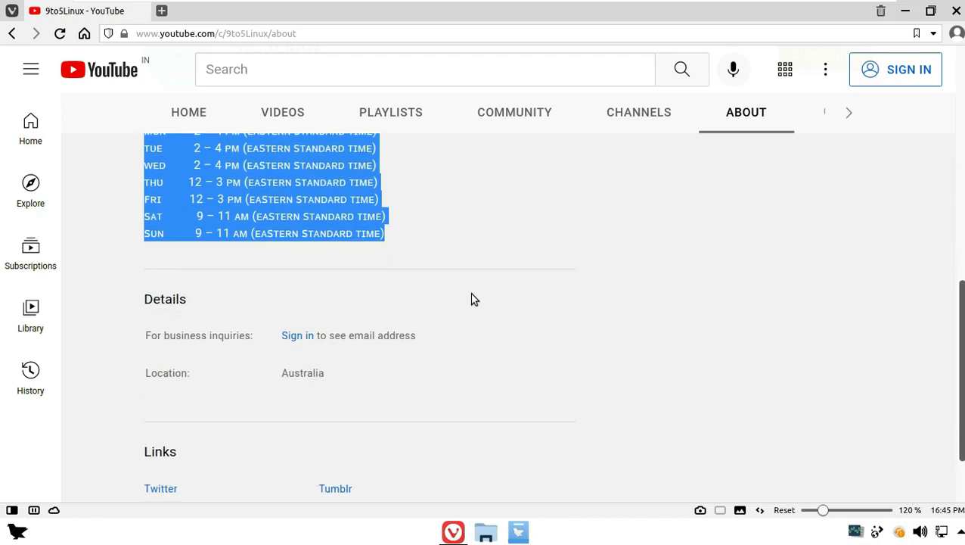
pyautogui.click(178, 363)
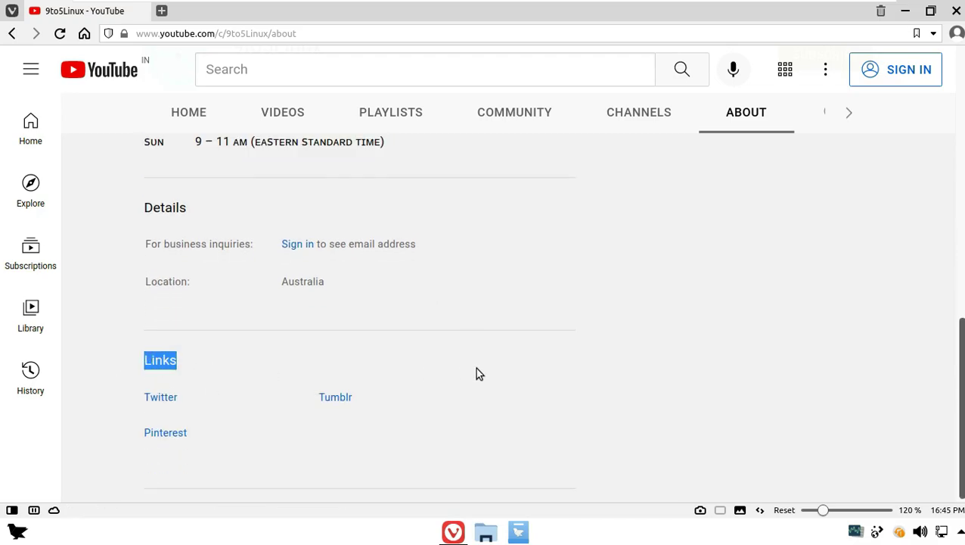
pyautogui.scroll(10, 476, 367)
# Return to the Videos list, dismiss another subscribe prompt, and close Vivaldi
pyautogui.click(282, 359)
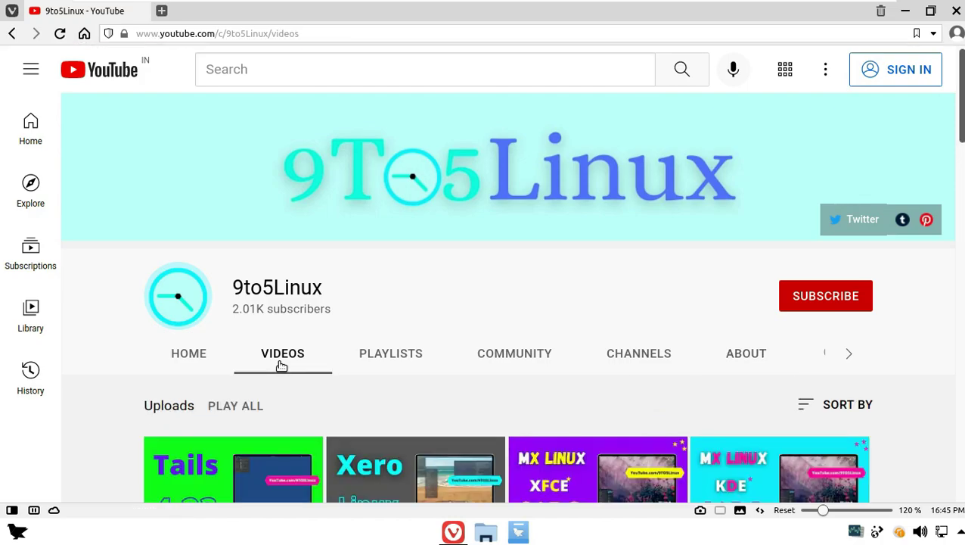
pyautogui.click(815, 307)
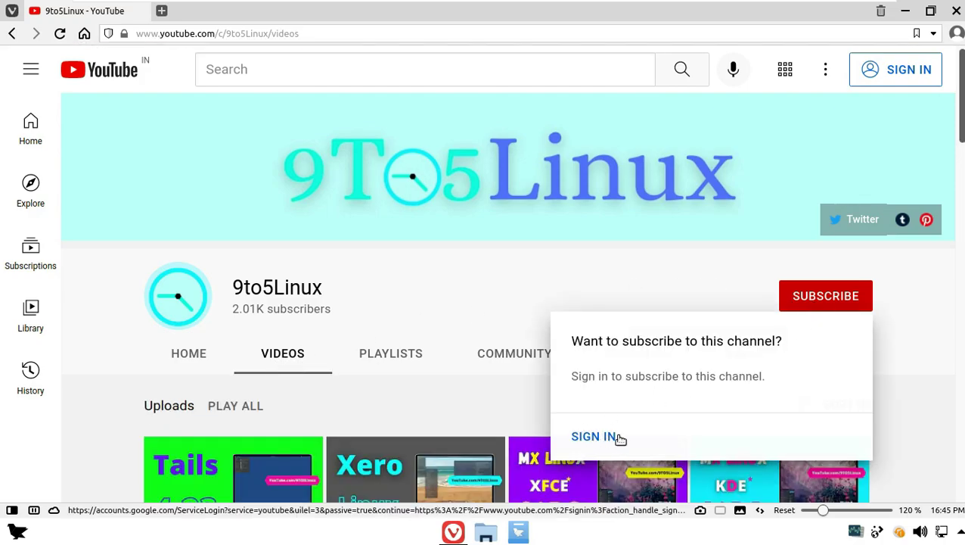
pyautogui.click(446, 302)
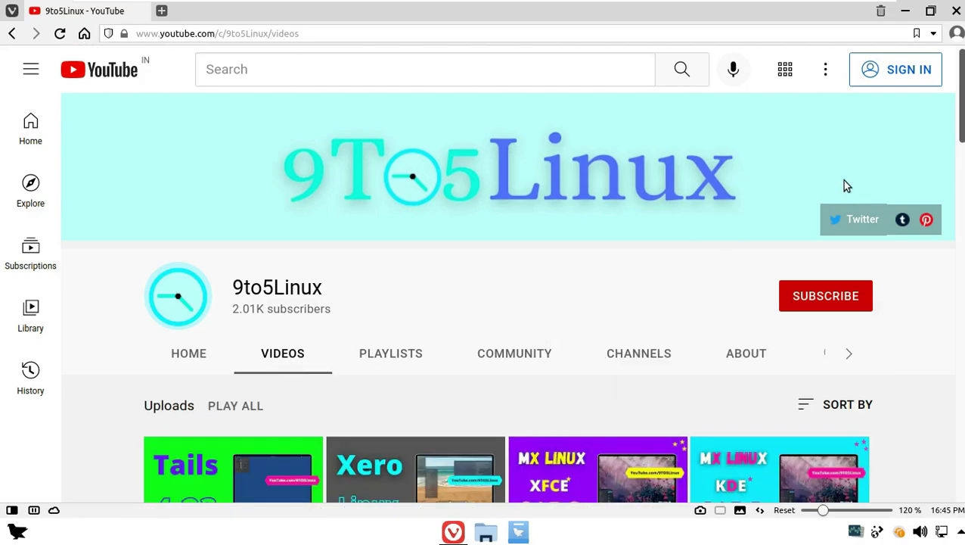
pyautogui.click(956, 11)
# Confirm quitting Vivaldi despite the running download, then lock the screen from the desktop menu
pyautogui.click(605, 282)
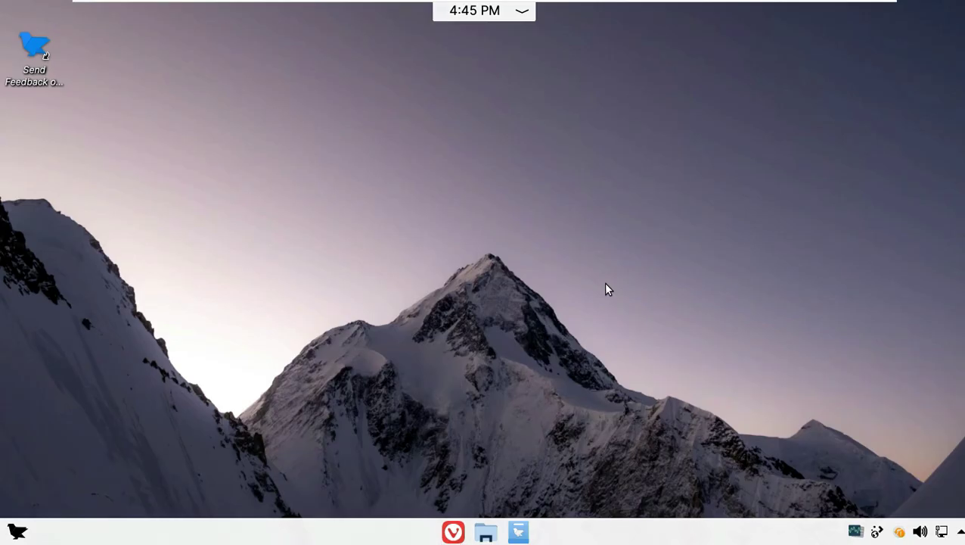
pyautogui.rightClick(262, 139)
pyautogui.click(339, 394)
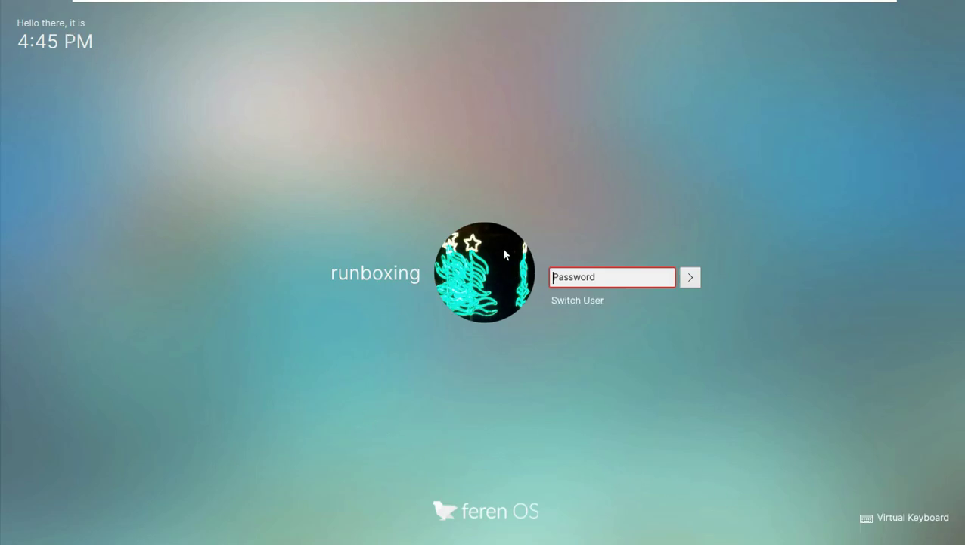
# Unlock with the account password via the on-screen keyboard, then open the application menu
pyautogui.click(868, 518)
pyautogui.click(120, 475)
pyautogui.click(84, 286)
pyautogui.click(161, 287)
pyautogui.click(264, 288)
pyautogui.click(318, 287)
pyautogui.click(404, 283)
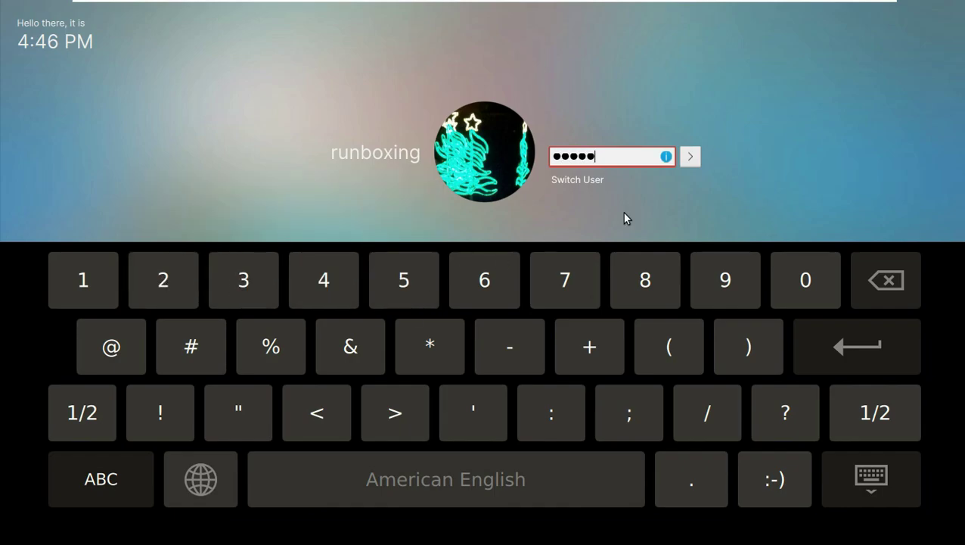
pyautogui.click(696, 157)
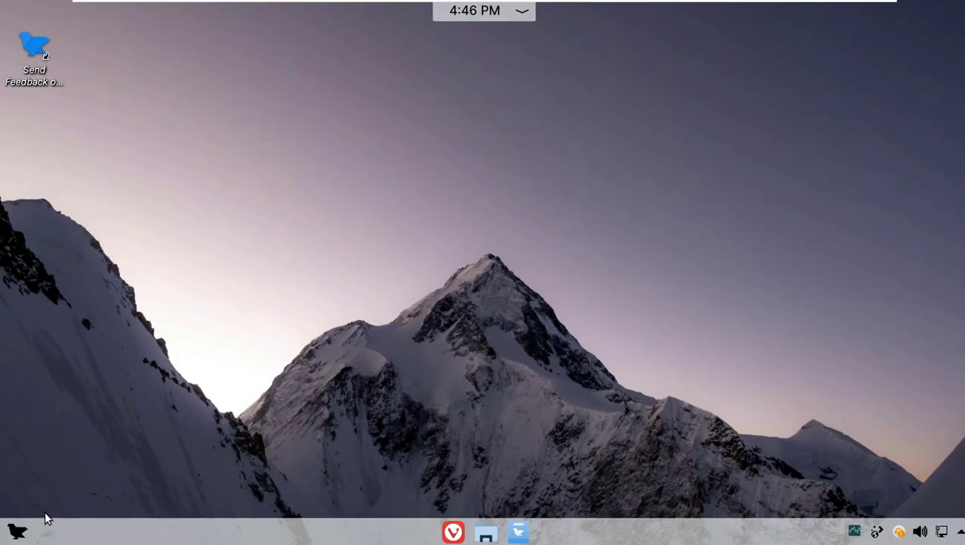
pyautogui.click(16, 530)
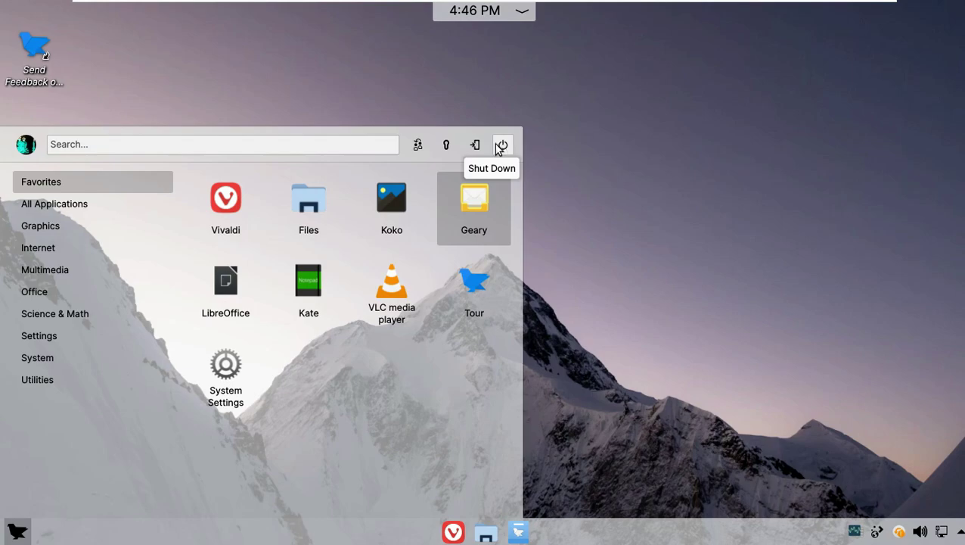
# Log out of the session, then open and close the login screen's accessibility options
pyautogui.click(475, 144)
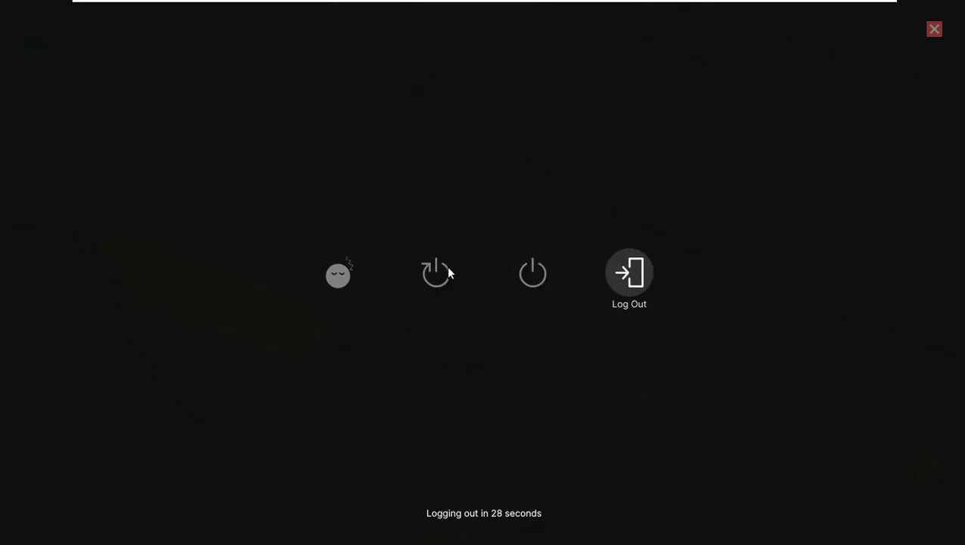
pyautogui.press('Escape')
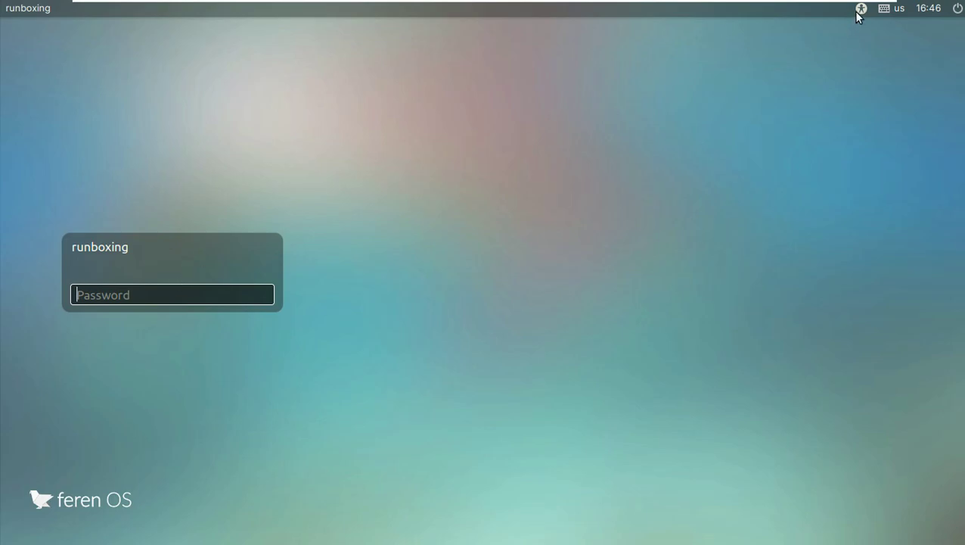
pyautogui.click(858, 11)
pyautogui.click(844, 124)
# Enter the account password in the greeter and submit it to sign in
pyautogui.click(899, 10)
pyautogui.write('a')
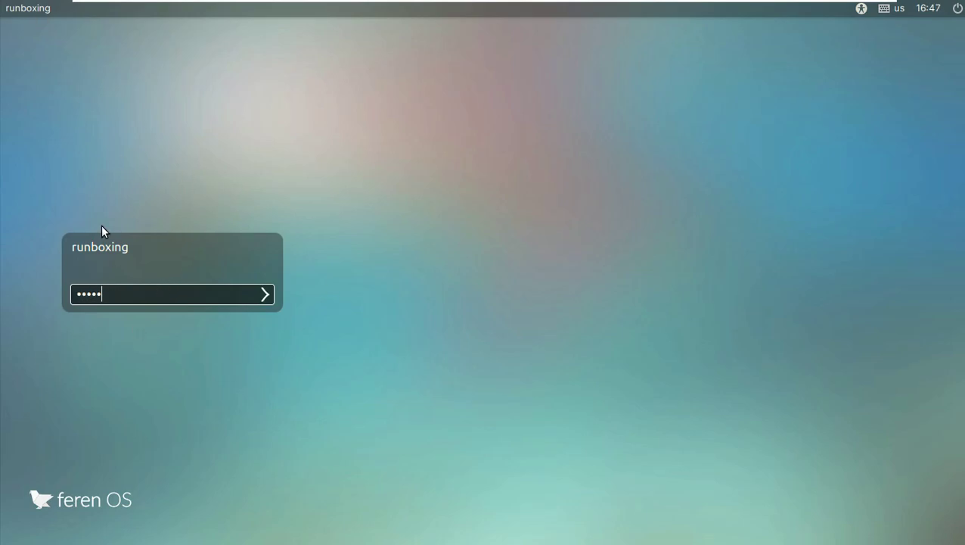
pyautogui.click(264, 296)
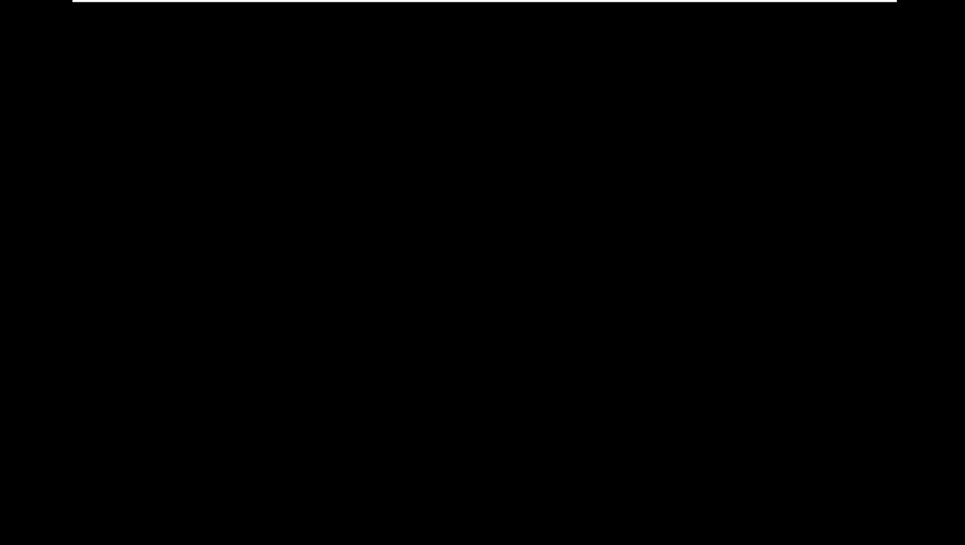